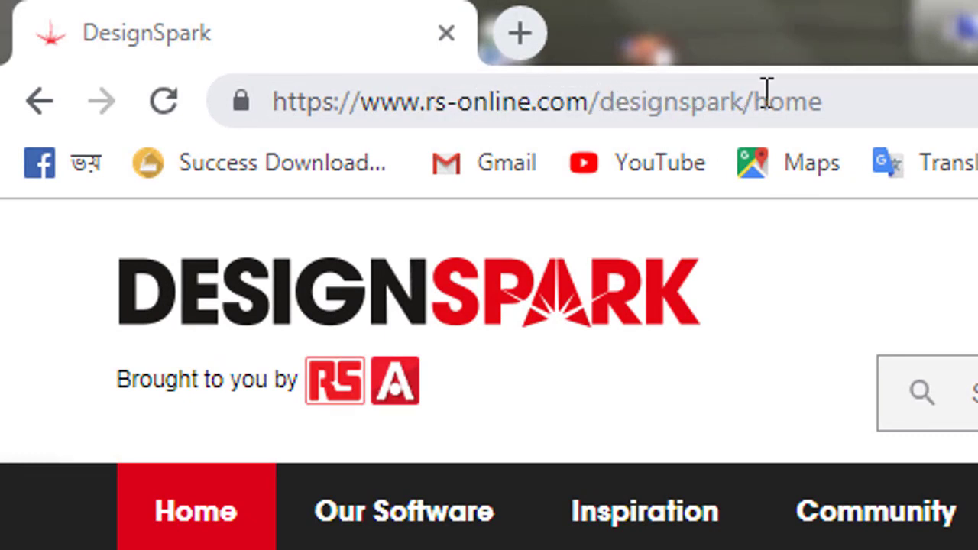
pyautogui.moveTo(848, 99); pyautogui.dragTo(102, 114)
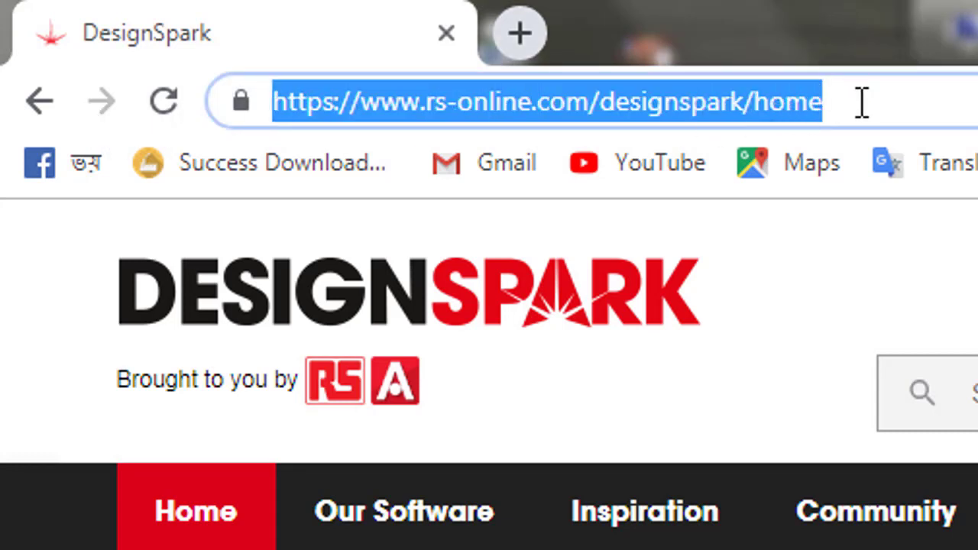
pyautogui.click(861, 101)
pyautogui.moveTo(862, 102); pyautogui.dragTo(219, 94)
pyautogui.click(844, 100)
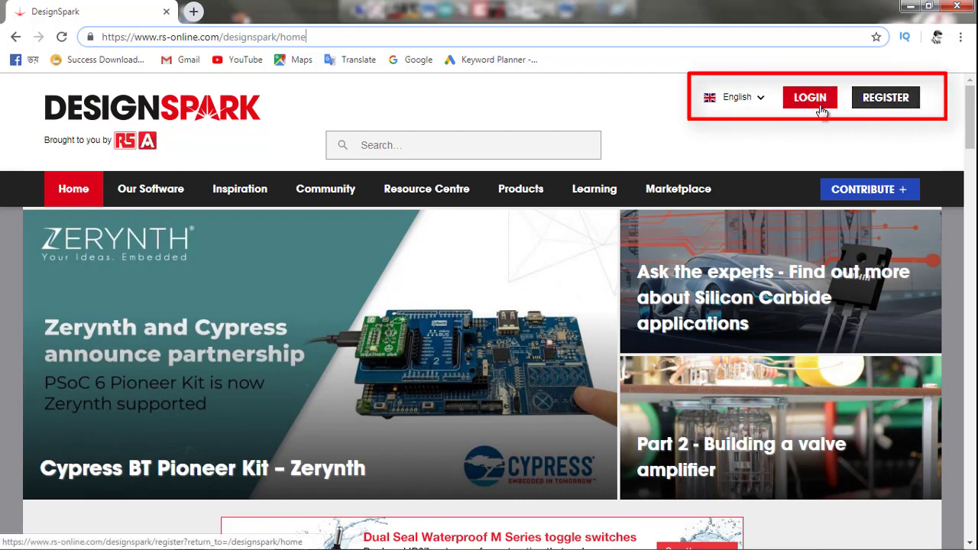
# - Open the member registration form and enter the user's name, e-mail address and password
pyautogui.click(882, 108)
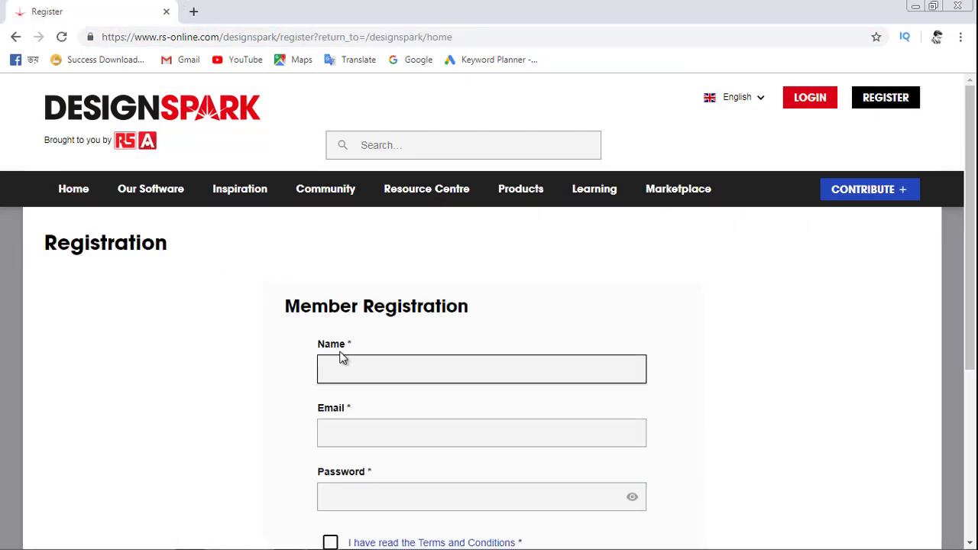
pyautogui.scroll(-2, 368, 341)
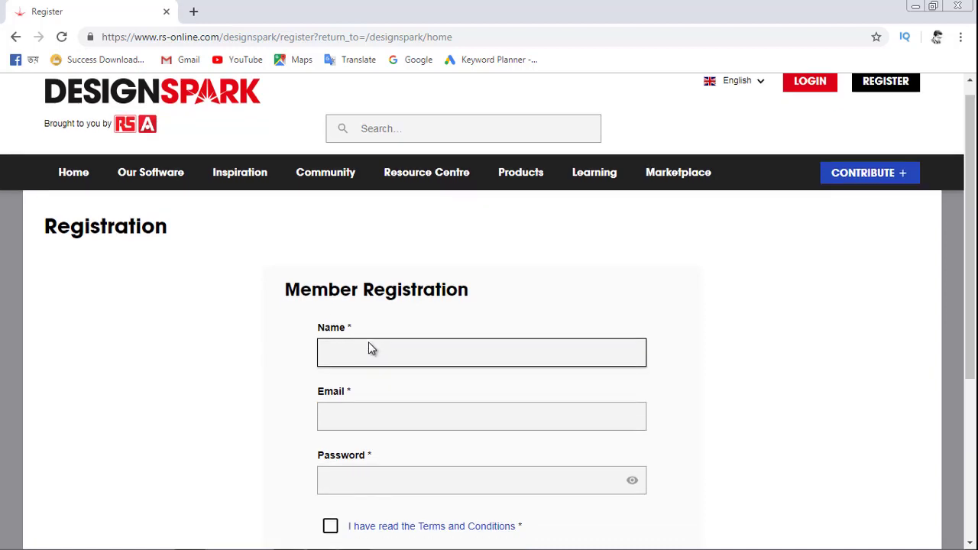
pyautogui.scroll(-1, 359, 294)
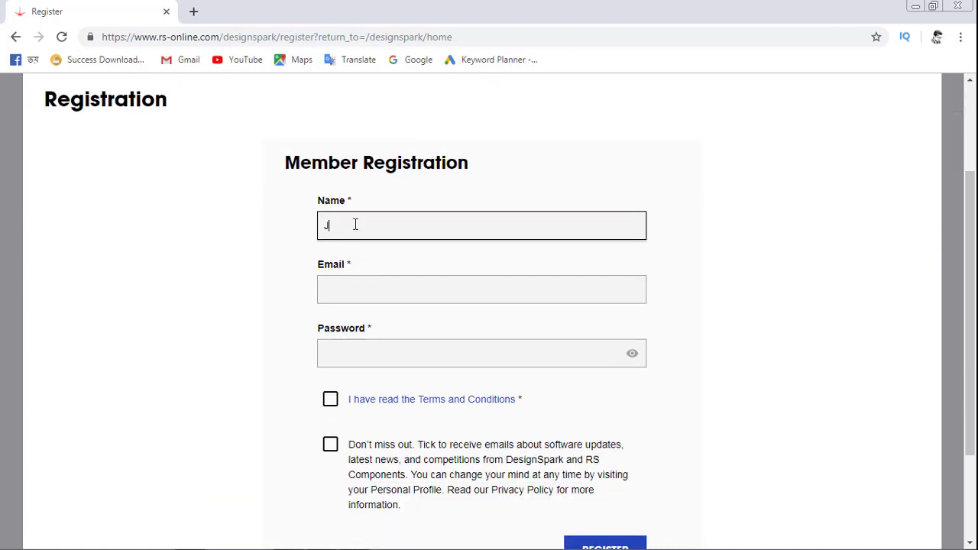
pyautogui.click(408, 273)
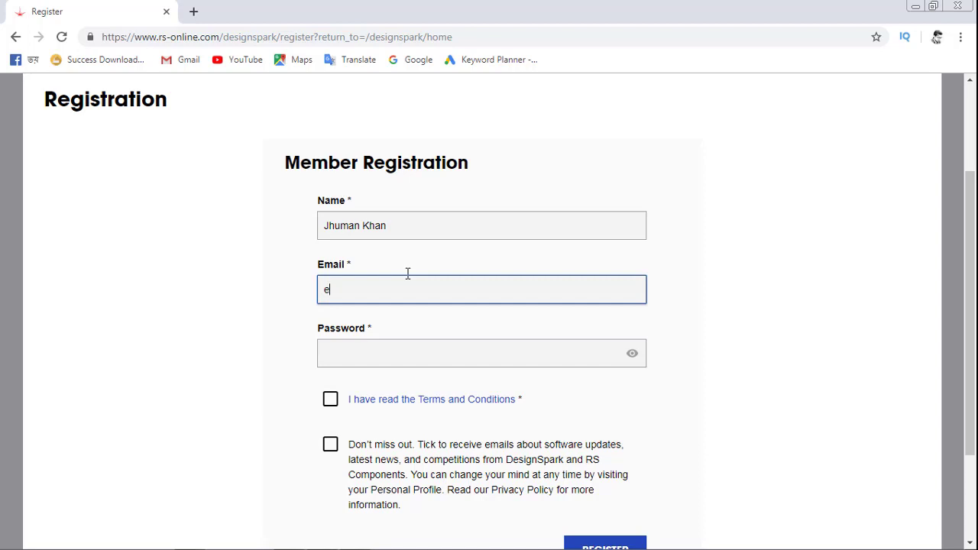
pyautogui.click(386, 344)
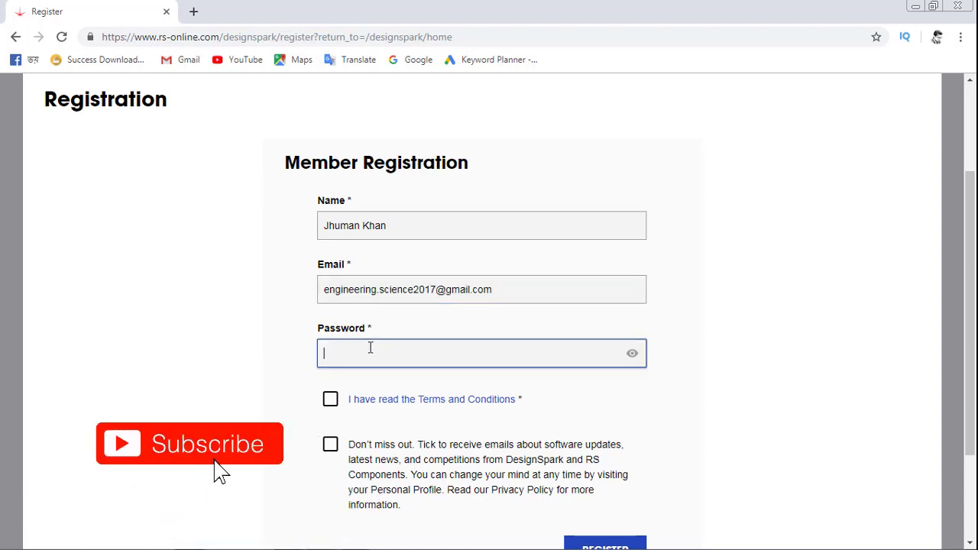
pyautogui.write('*')
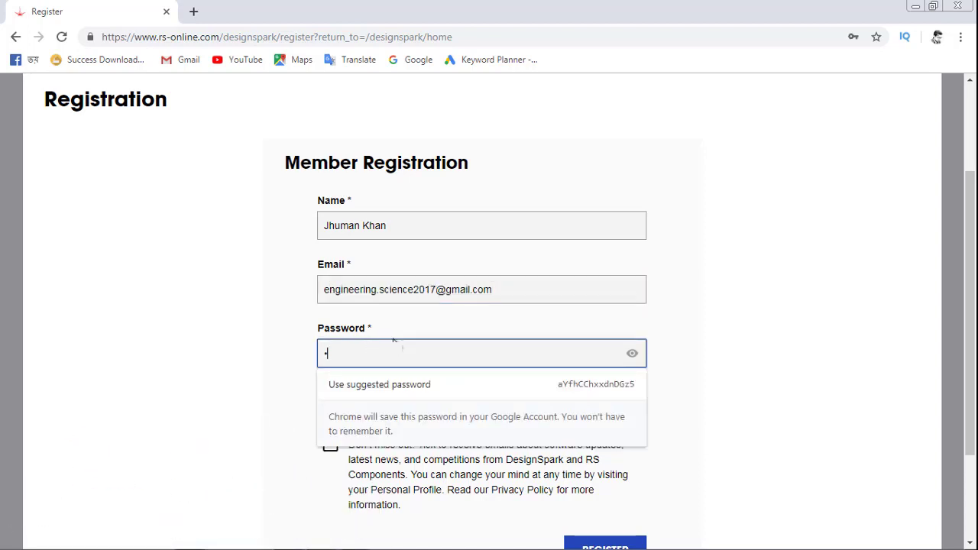
pyautogui.write('*******')
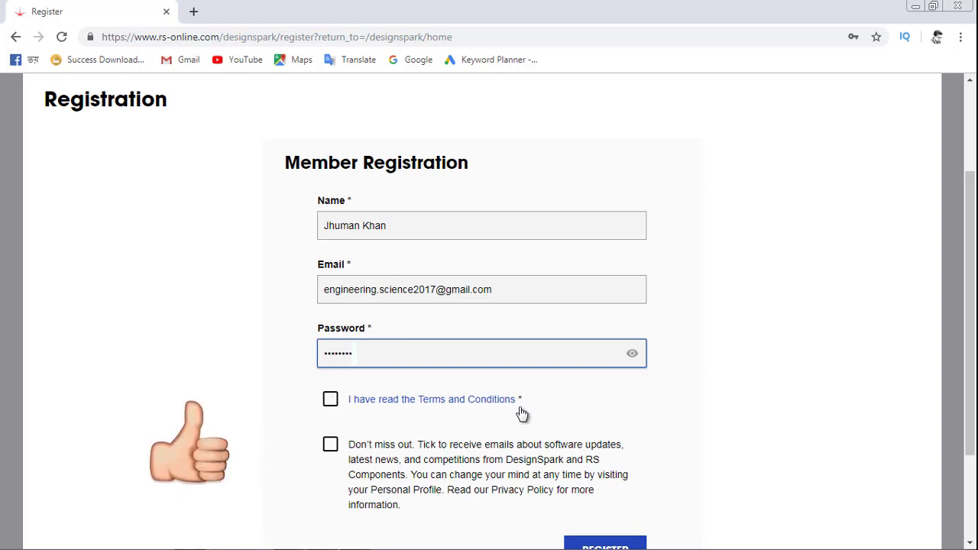
# - Accept the terms, opt in to update e-mails, and keep English as the e-mail language
pyautogui.click(330, 402)
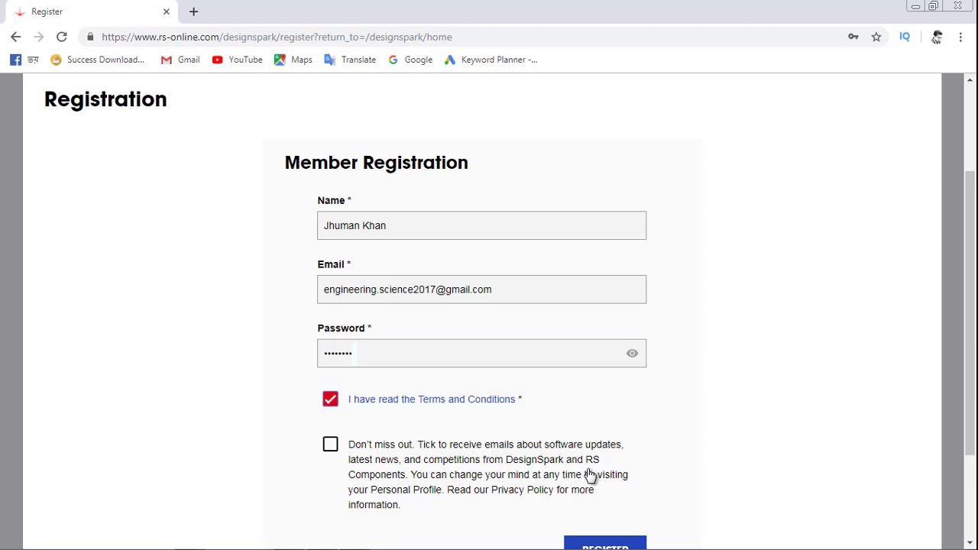
pyautogui.click(331, 445)
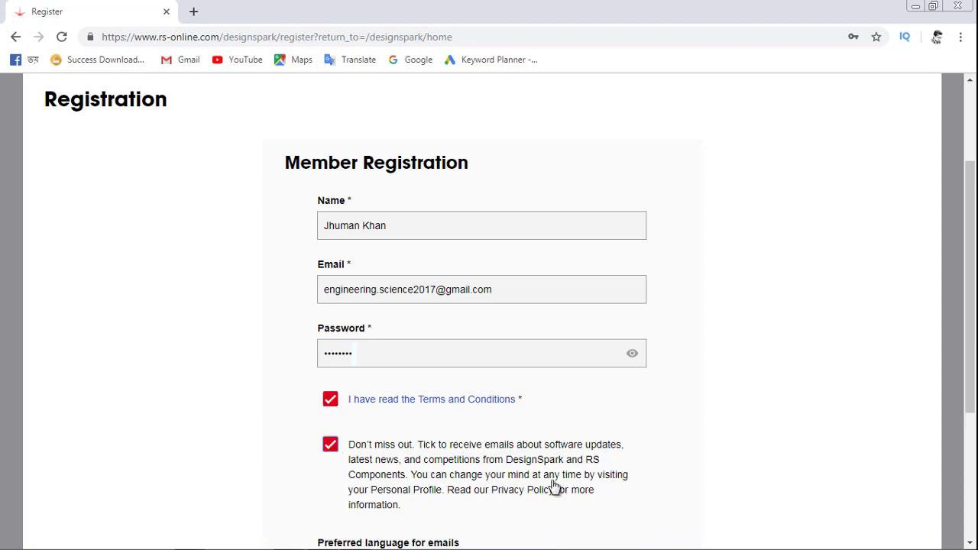
pyautogui.scroll(-2, 497, 417)
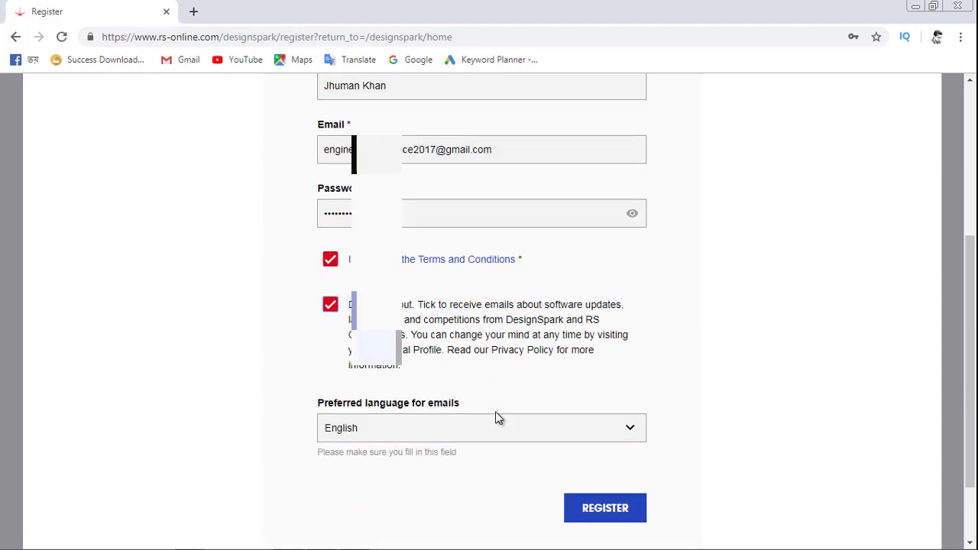
pyautogui.scroll(-1, 493, 419)
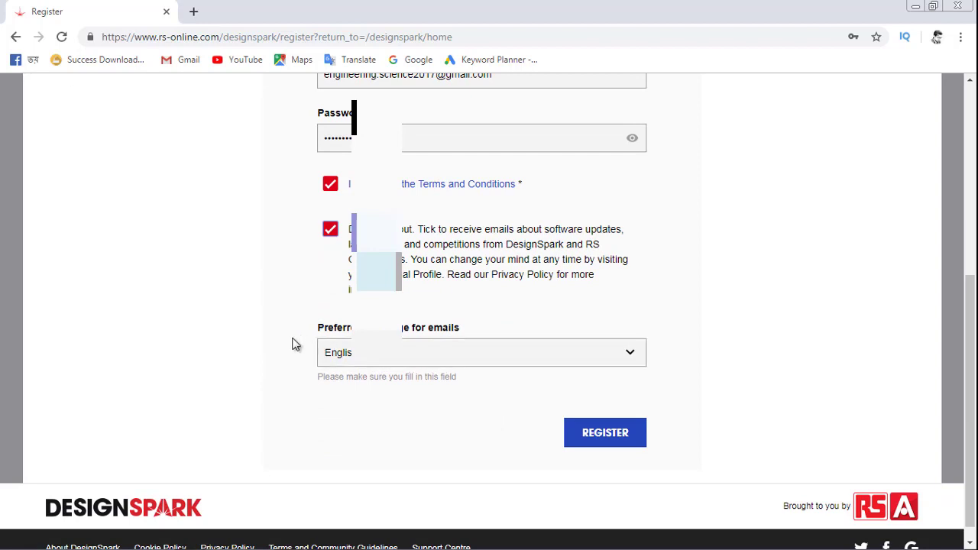
pyautogui.click(383, 347)
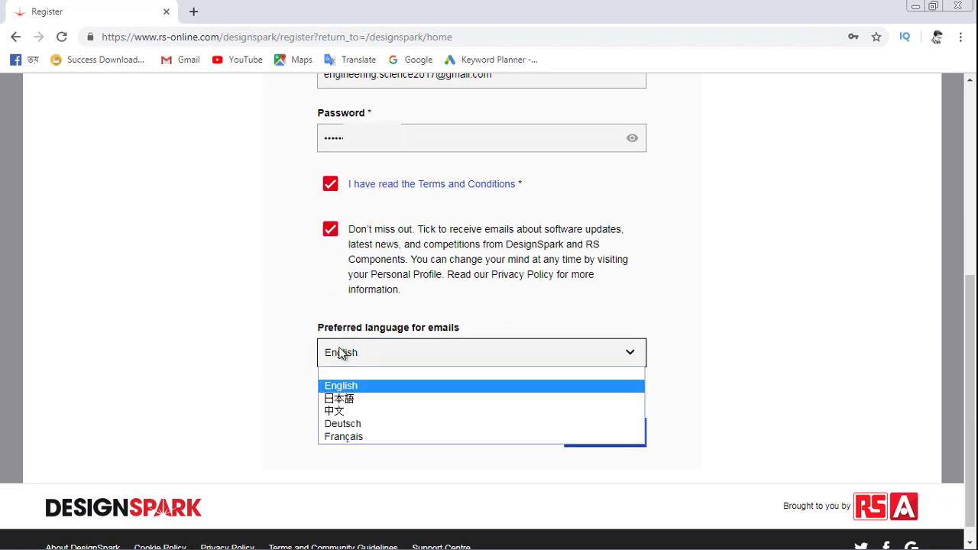
pyautogui.click(348, 388)
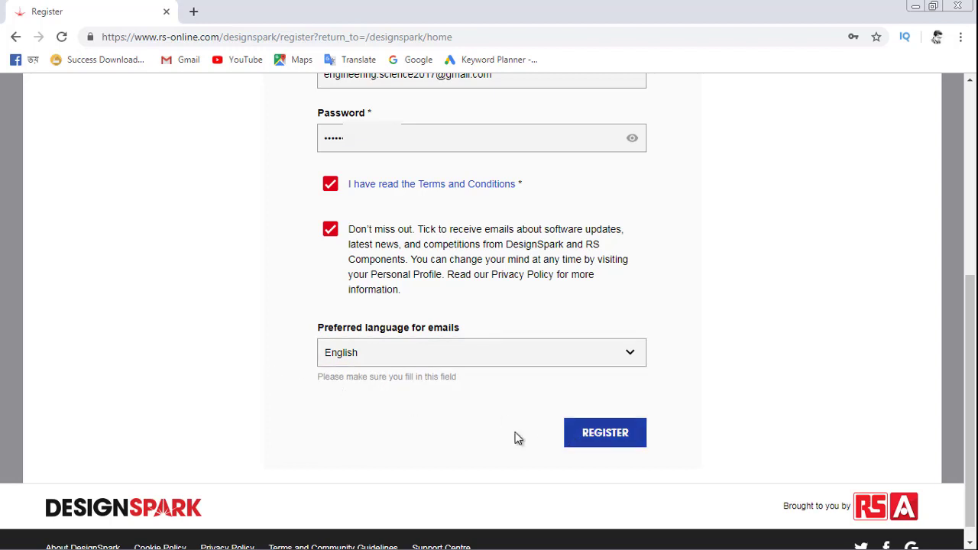
# - Submit the registration form and keep the suggested username unchanged
pyautogui.click(603, 437)
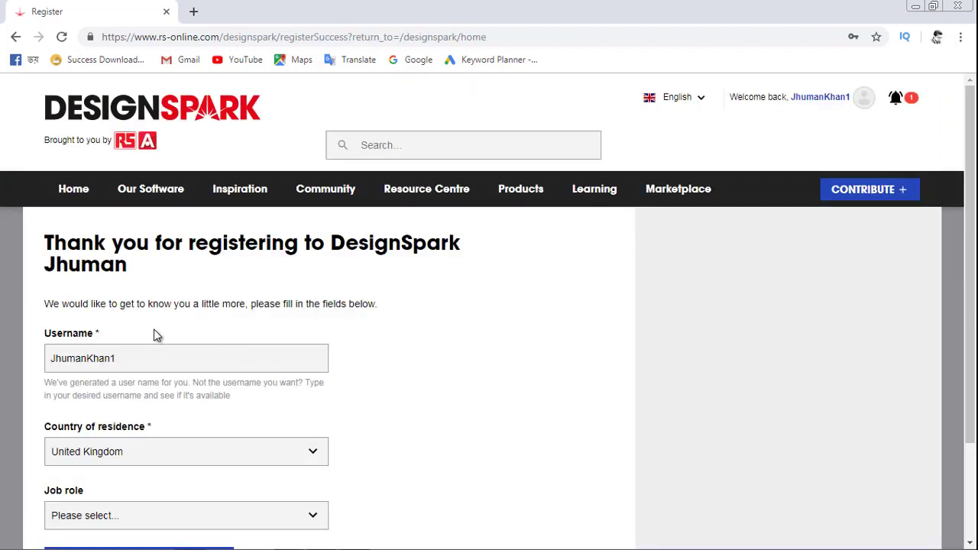
pyautogui.scroll(-1, 155, 334)
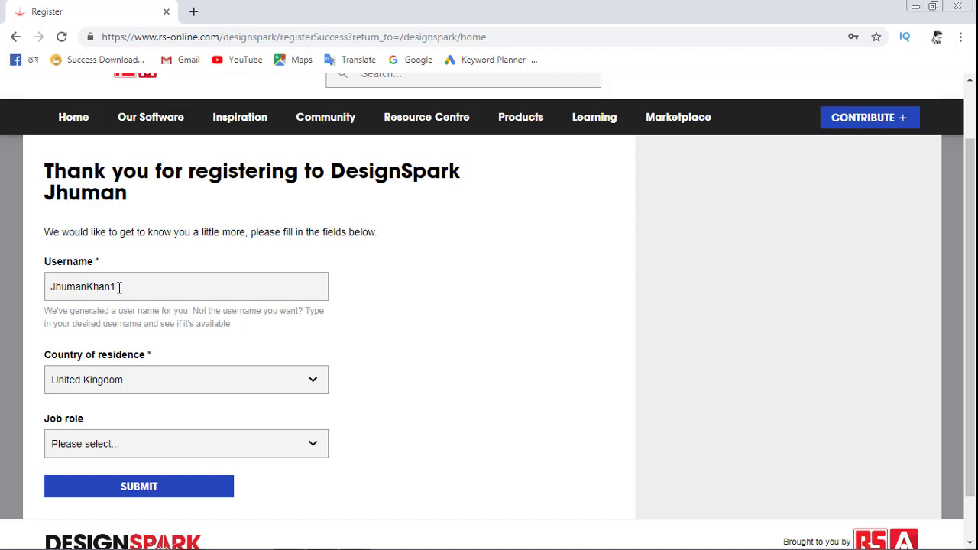
pyautogui.click(170, 299)
pyautogui.moveTo(142, 291); pyautogui.dragTo(26, 296)
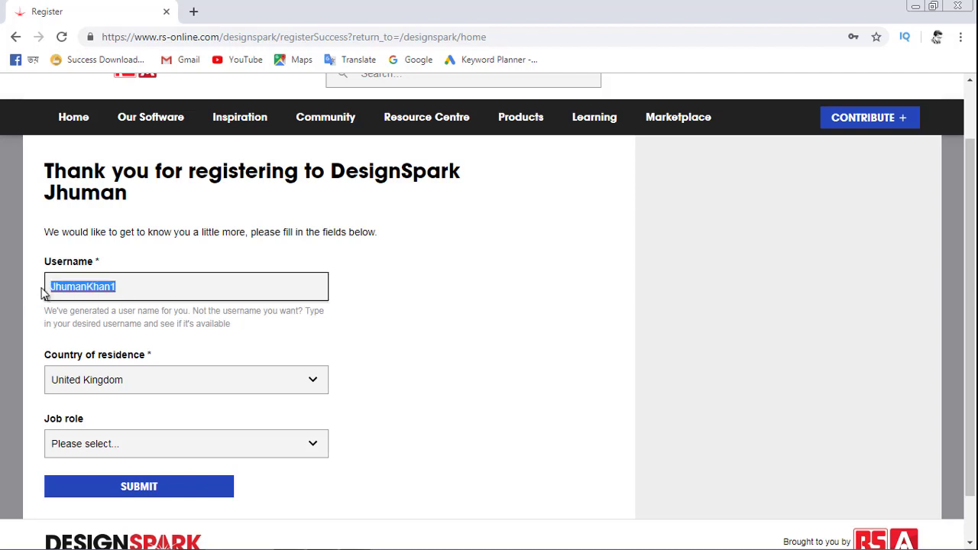
pyautogui.click(126, 290)
pyautogui.moveTo(135, 290); pyautogui.dragTo(49, 291)
pyautogui.click(153, 292)
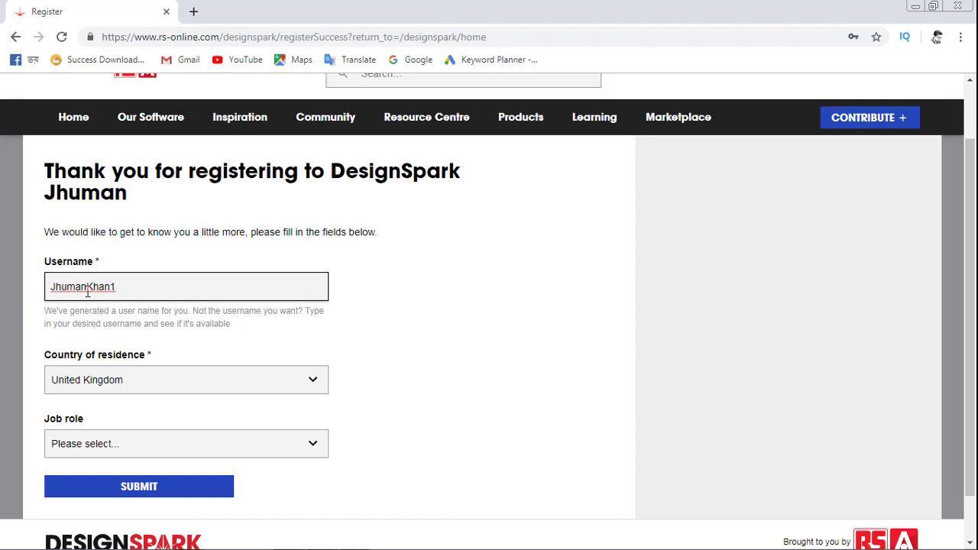
pyautogui.moveTo(120, 287); pyautogui.dragTo(4, 300)
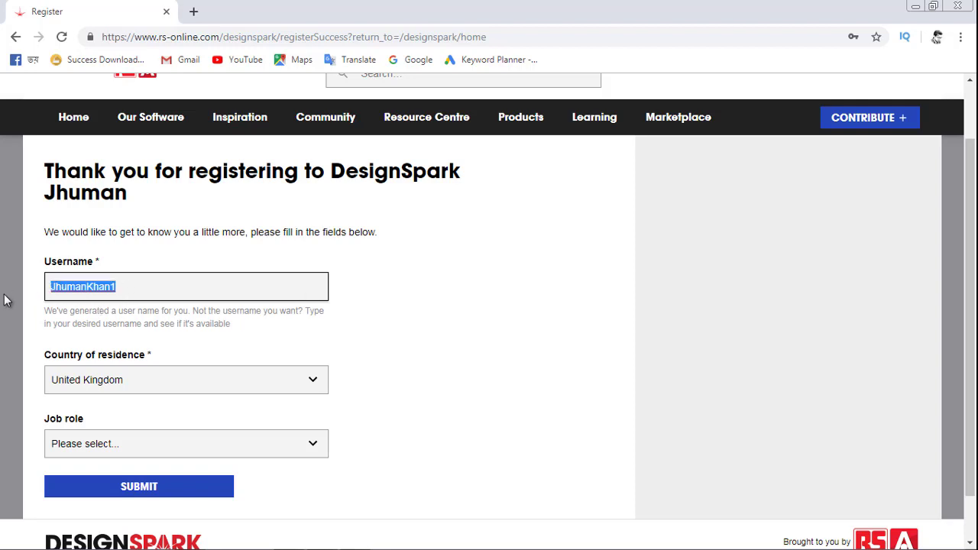
pyautogui.click(151, 292)
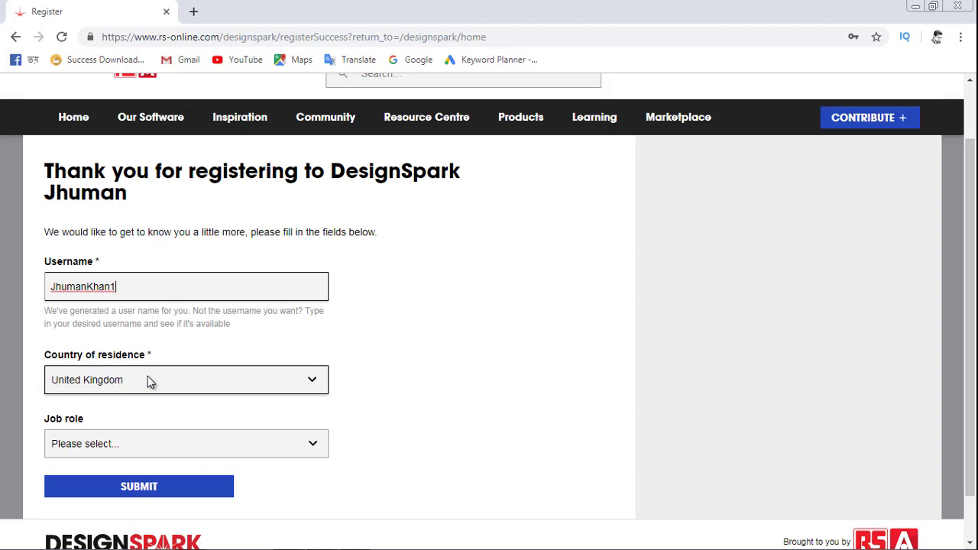
# - Set the country of residence to Bangladesh
pyautogui.click(148, 376)
pyautogui.scroll(-15, 147, 341)
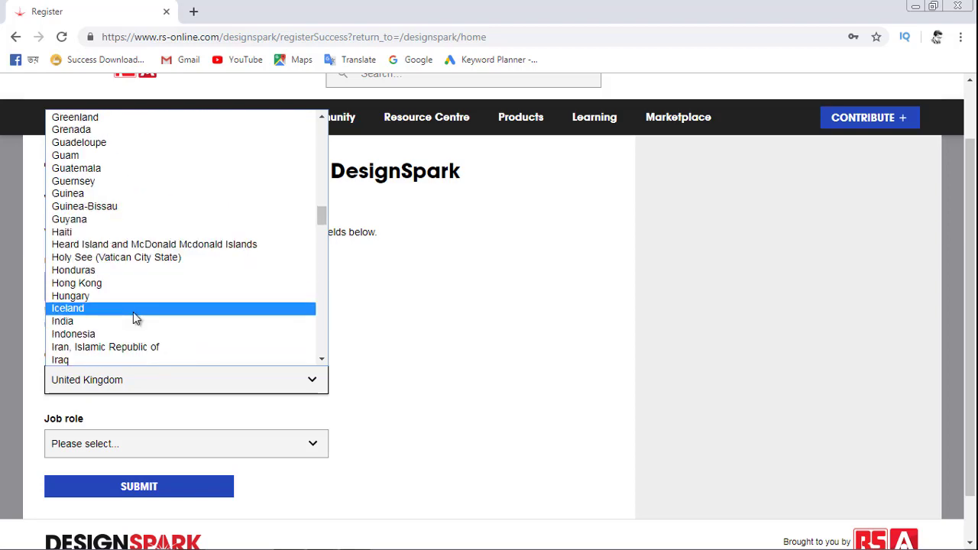
pyautogui.scroll(6, 133, 312)
pyautogui.scroll(4, 84, 230)
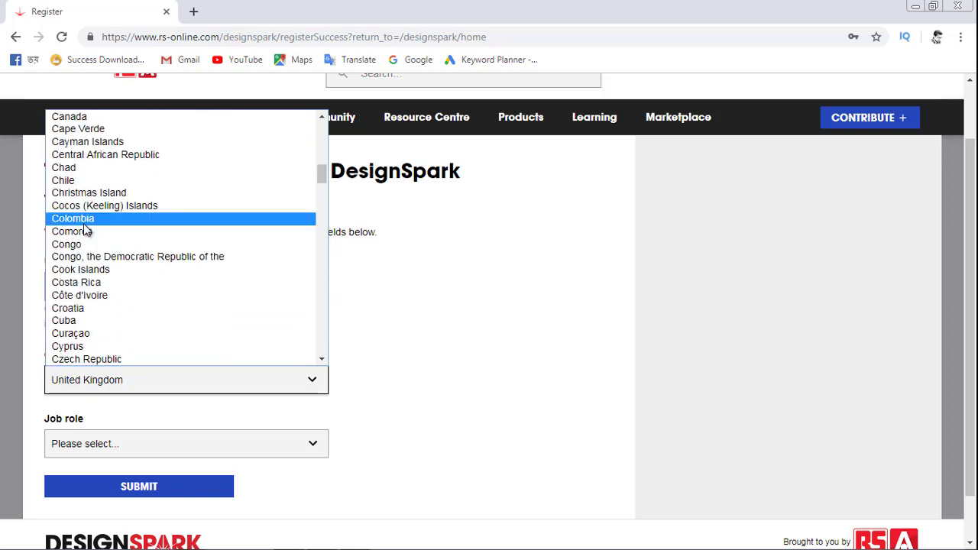
pyautogui.scroll(7, 118, 233)
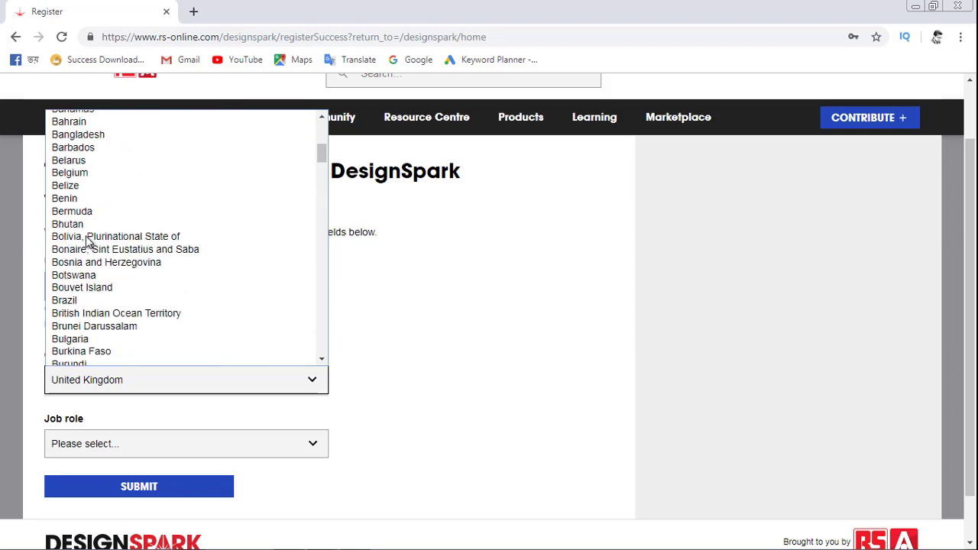
pyautogui.click(78, 136)
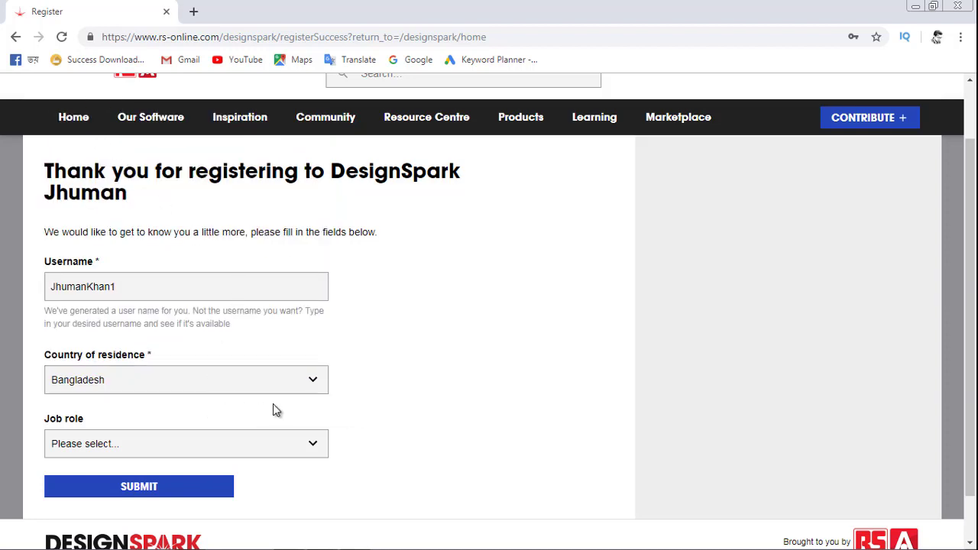
# - Choose Electrical Designer as the job role and submit the profile details
pyautogui.scroll(-1, 274, 403)
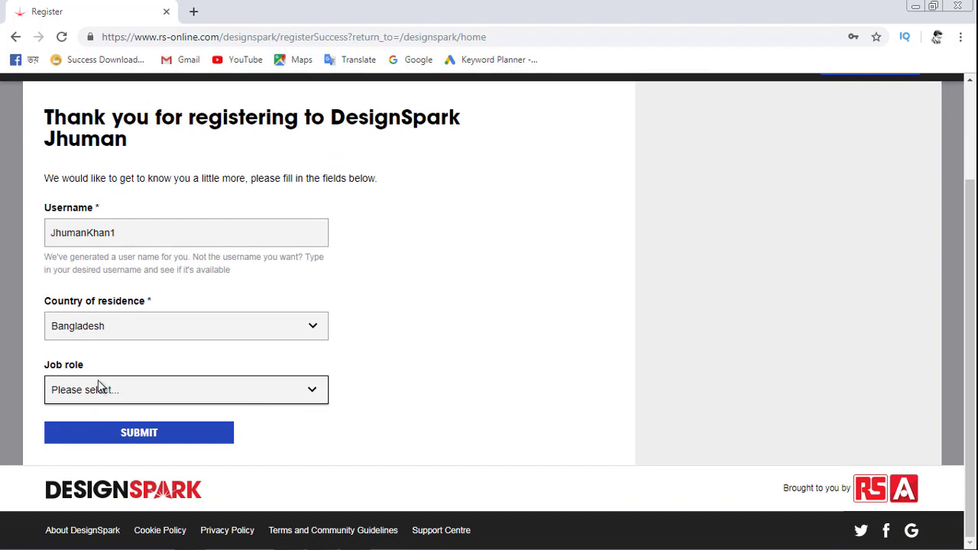
pyautogui.click(121, 393)
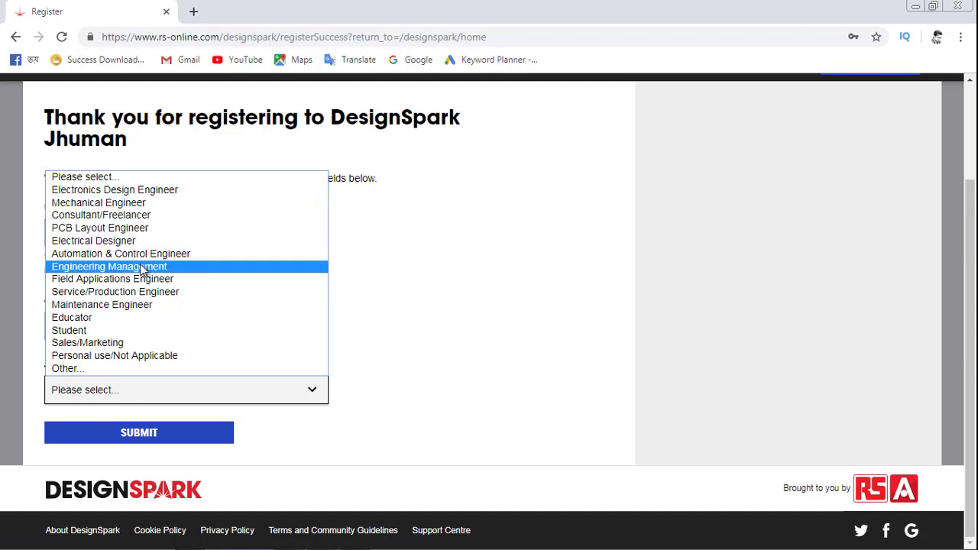
pyautogui.click(85, 243)
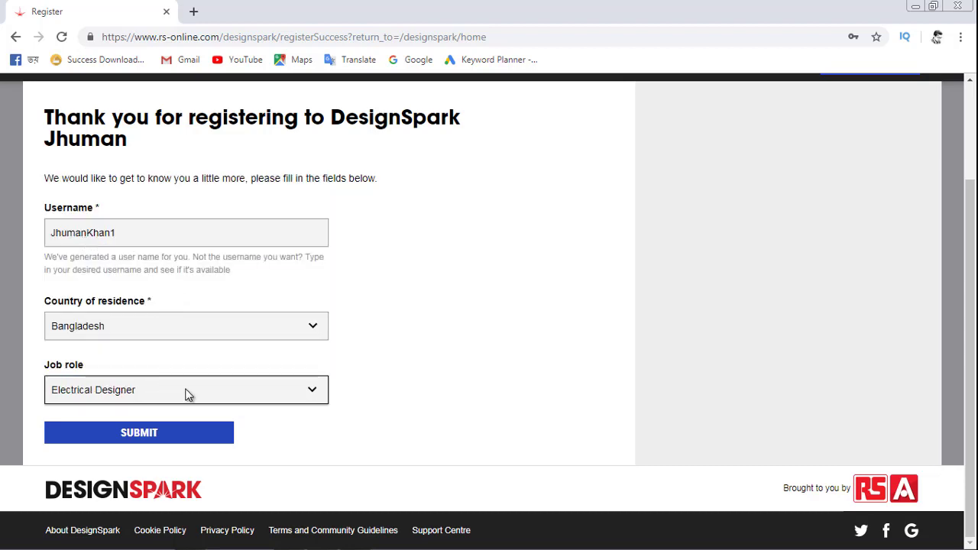
pyautogui.click(109, 439)
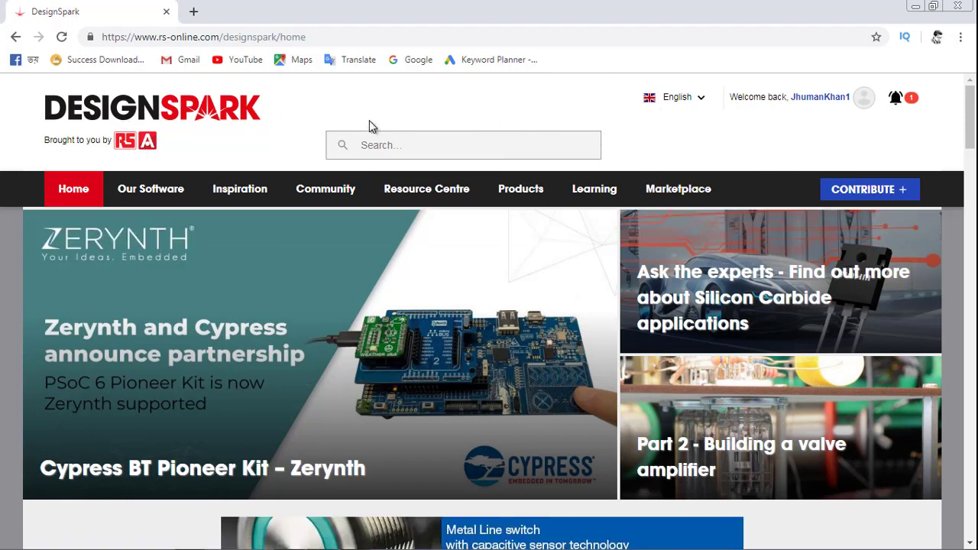
pyautogui.moveTo(150, 189)
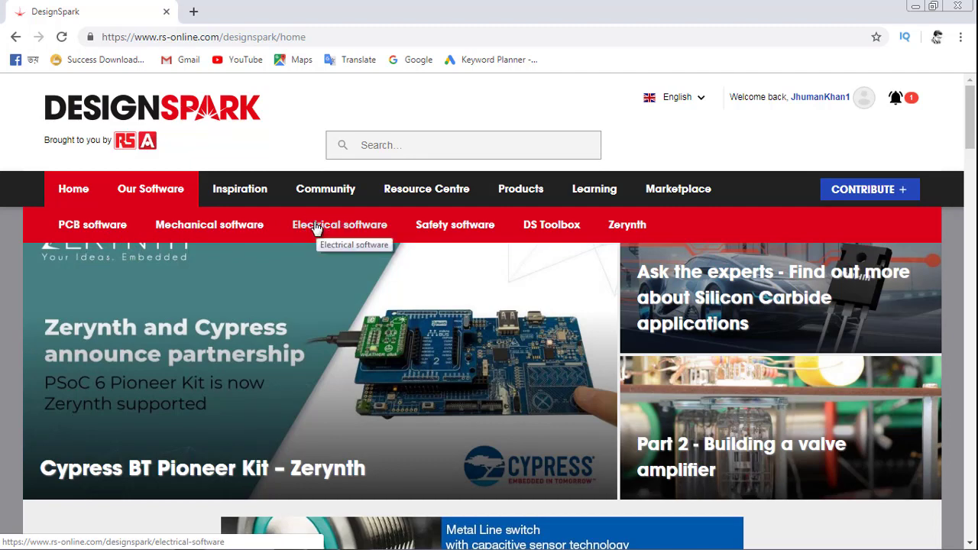
# - Subscribe on the Electrical software page, then go to its DOWNLOAD & INSTALLATION page
pyautogui.click(316, 227)
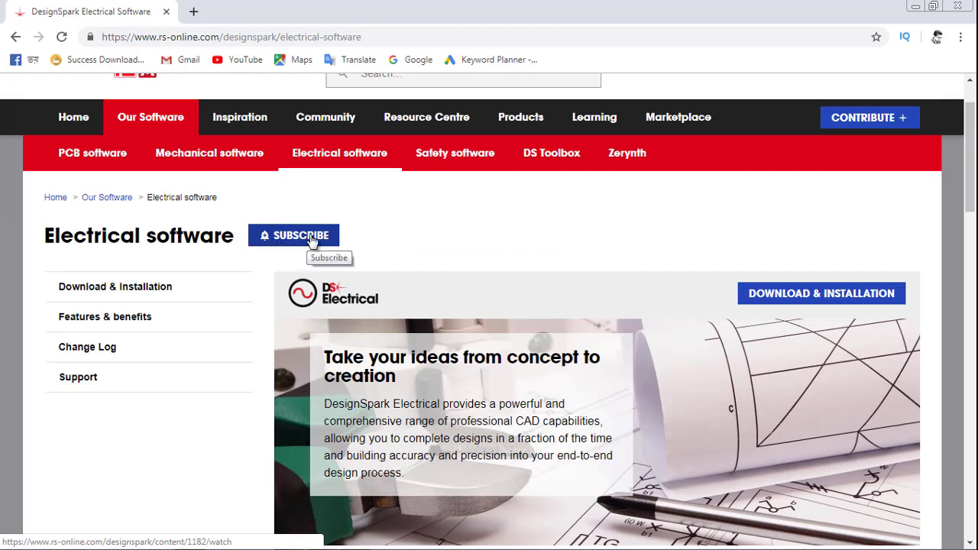
pyautogui.click(283, 241)
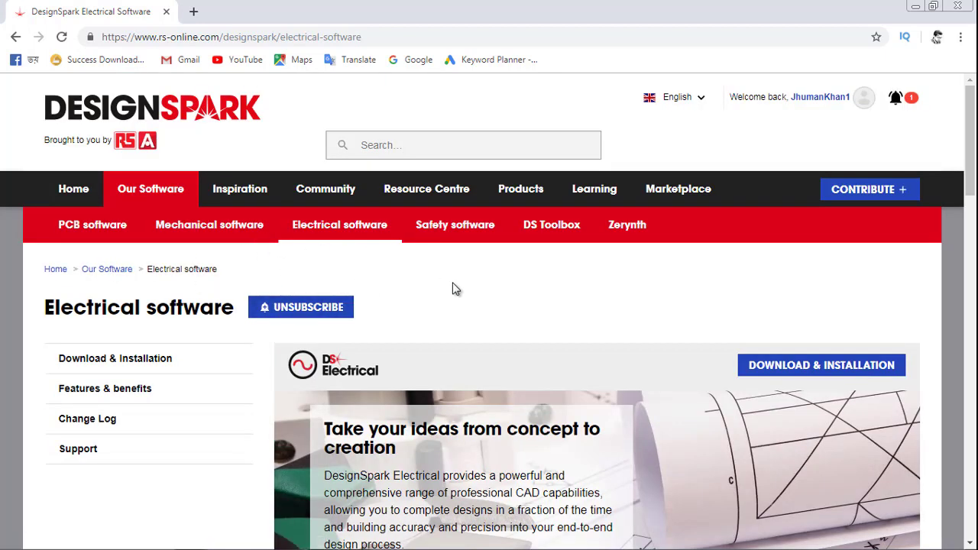
pyautogui.scroll(-1, 454, 289)
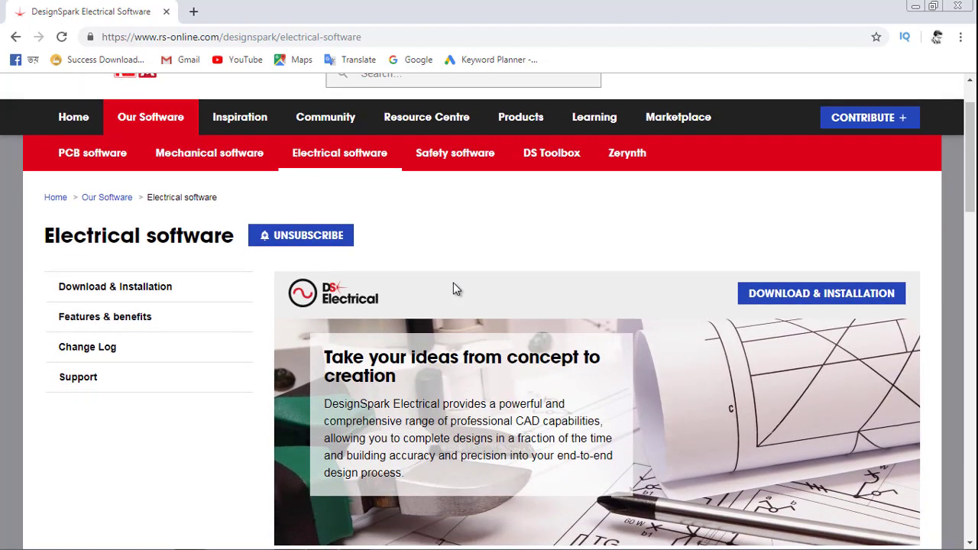
pyautogui.scroll(-1, 459, 284)
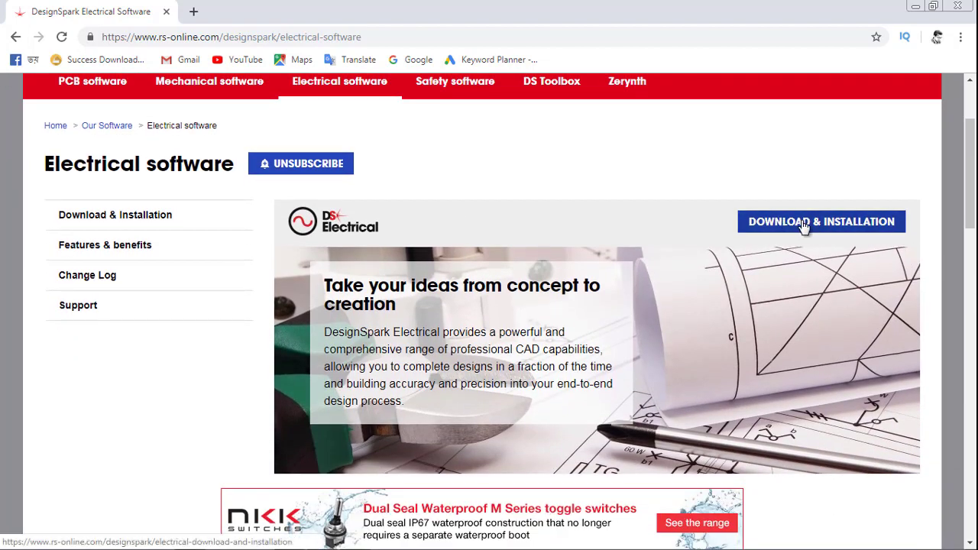
pyautogui.scroll(-1, 814, 275)
pyautogui.scroll(-2, 817, 288)
pyautogui.scroll(-4, 808, 292)
pyautogui.scroll(-5, 797, 299)
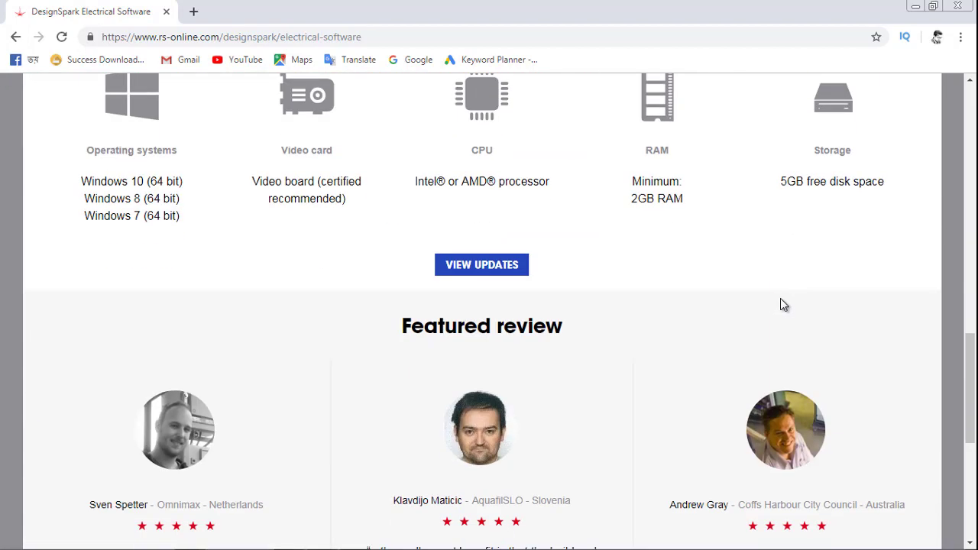
pyautogui.scroll(-2, 781, 298)
pyautogui.scroll(-4, 764, 306)
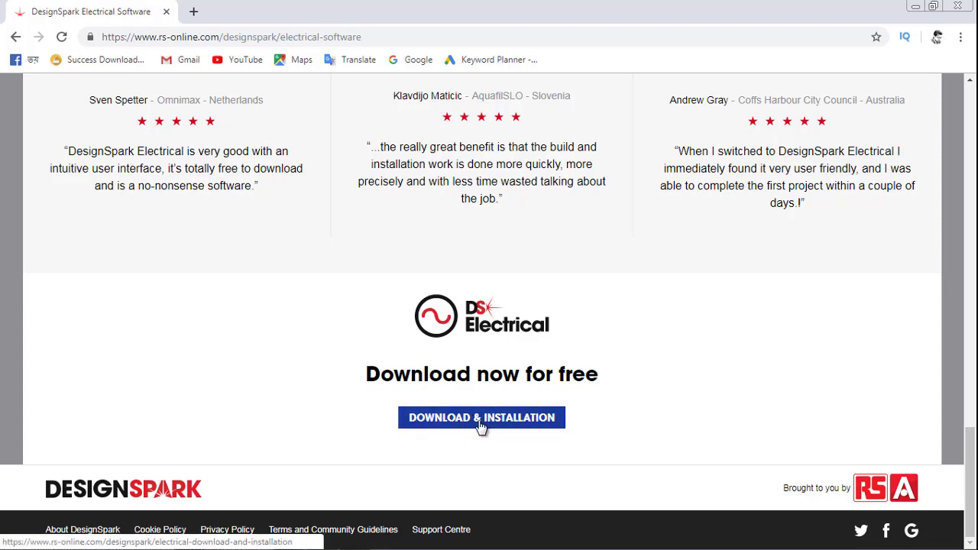
pyautogui.click(480, 422)
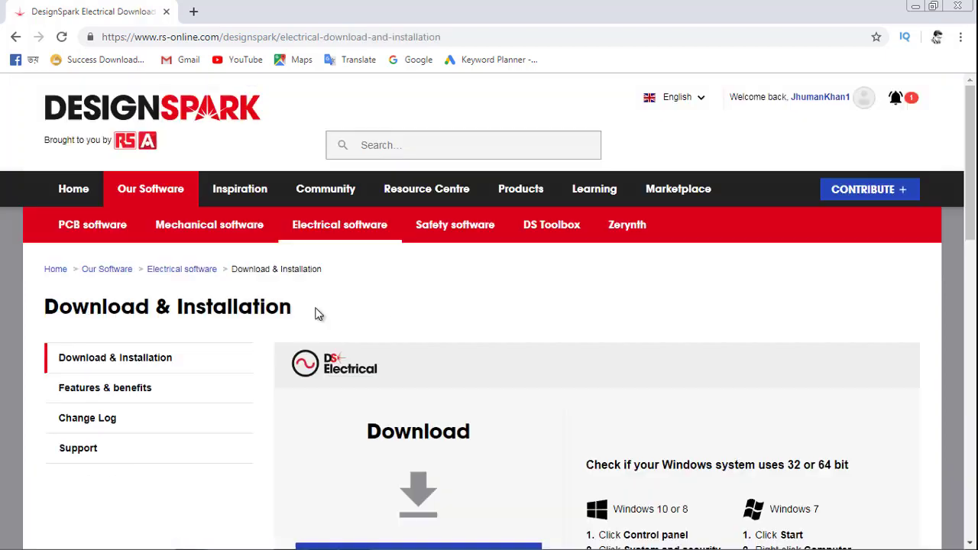
# - Start downloading the DSE V1.3 2018 SP3 (WIN64 BIT) installer
pyautogui.scroll(-2, 459, 313)
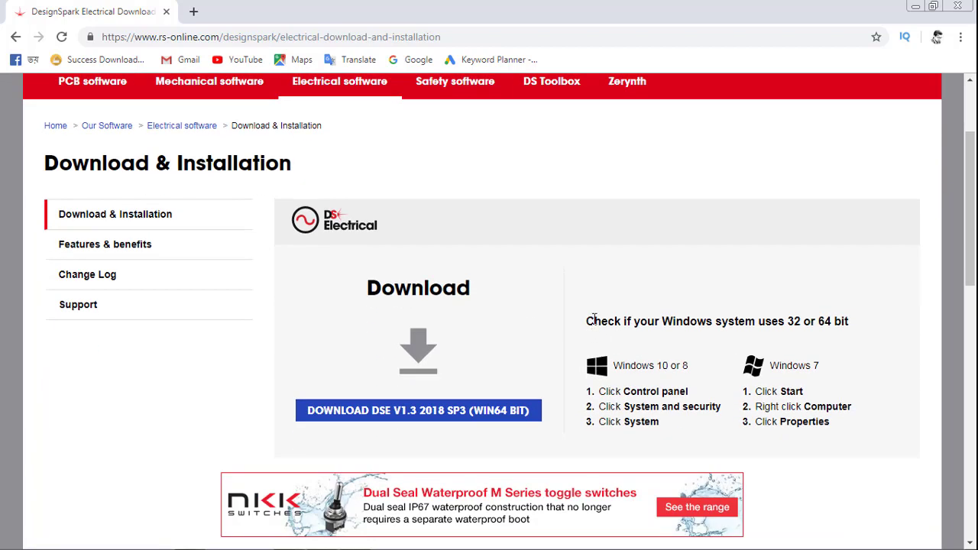
pyautogui.moveTo(594, 320); pyautogui.dragTo(847, 323)
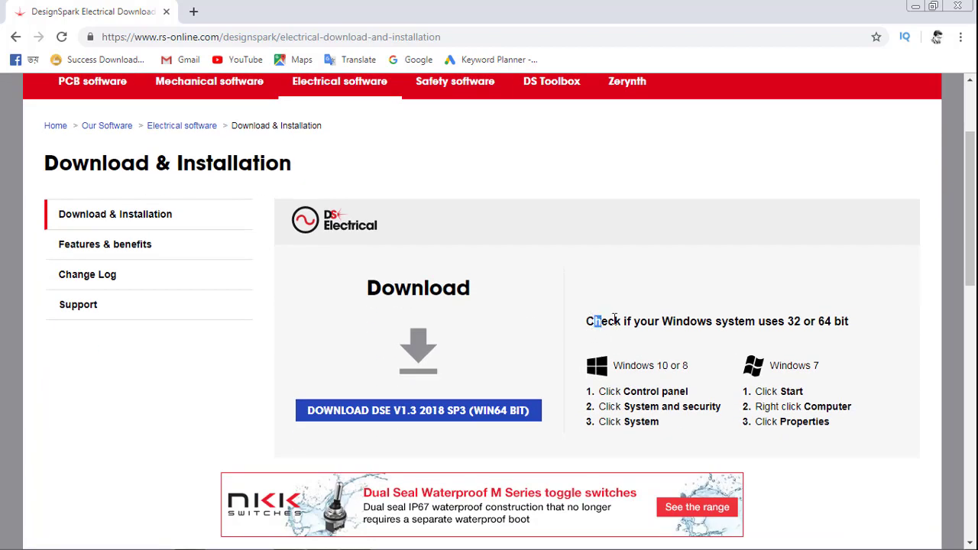
pyautogui.click(853, 322)
pyautogui.click(422, 411)
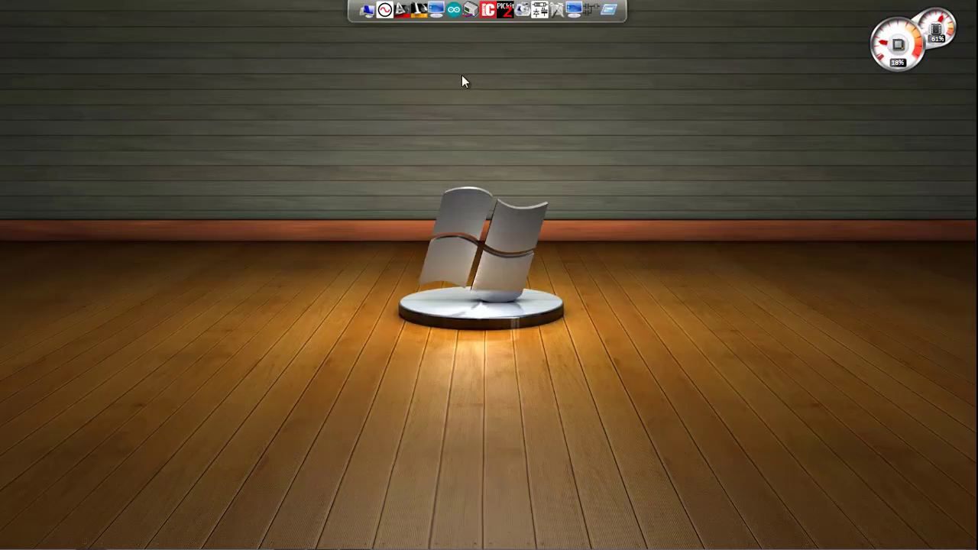
# - Show Downloads as large icons and run DesignSparkElectrical_v1.3.exe from its folder
pyautogui.click(367, 9)
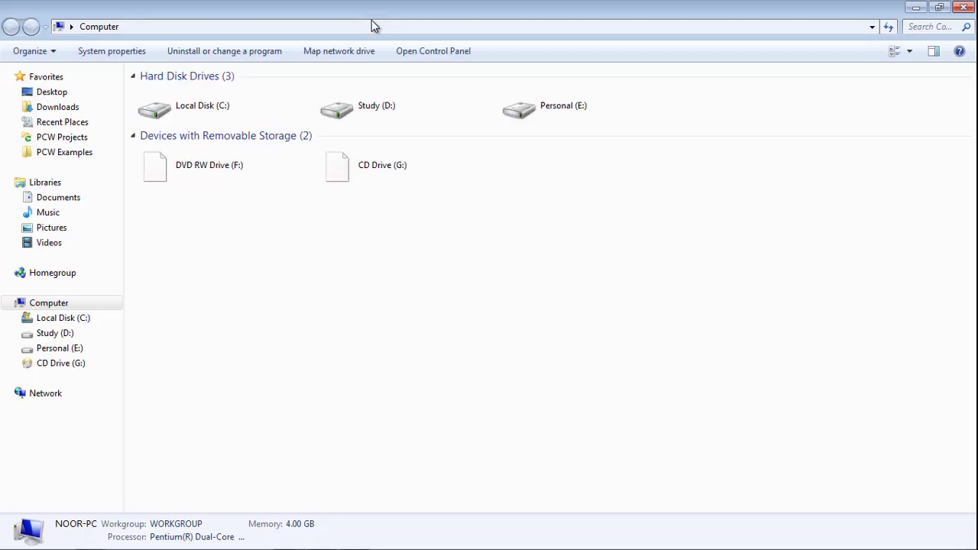
pyautogui.click(65, 109)
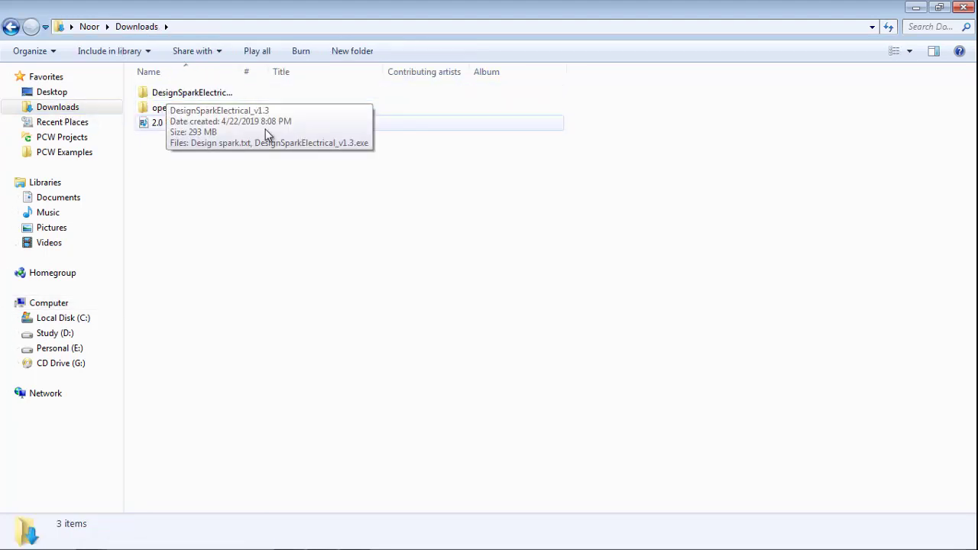
pyautogui.rightClick(269, 138)
pyautogui.moveTo(356, 147)
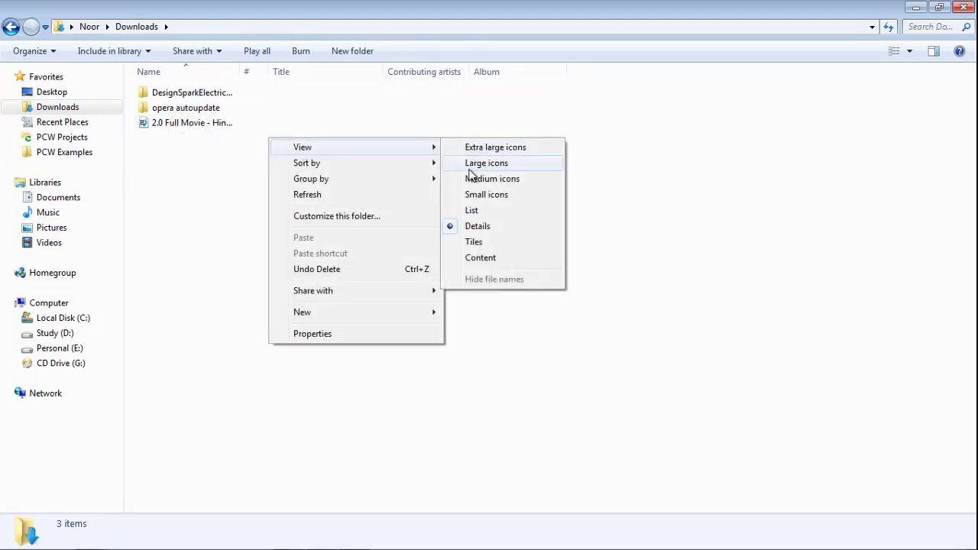
pyautogui.click(474, 165)
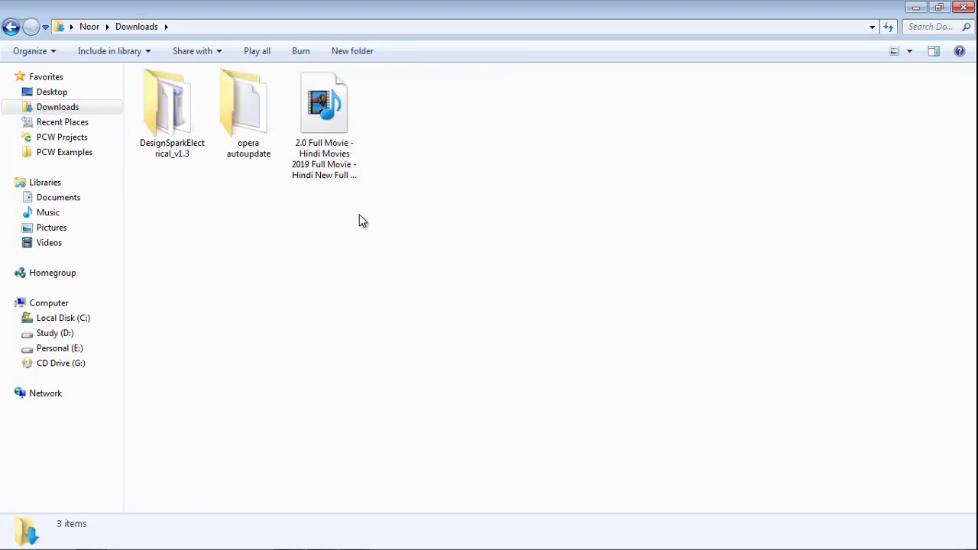
pyautogui.doubleClick(163, 120)
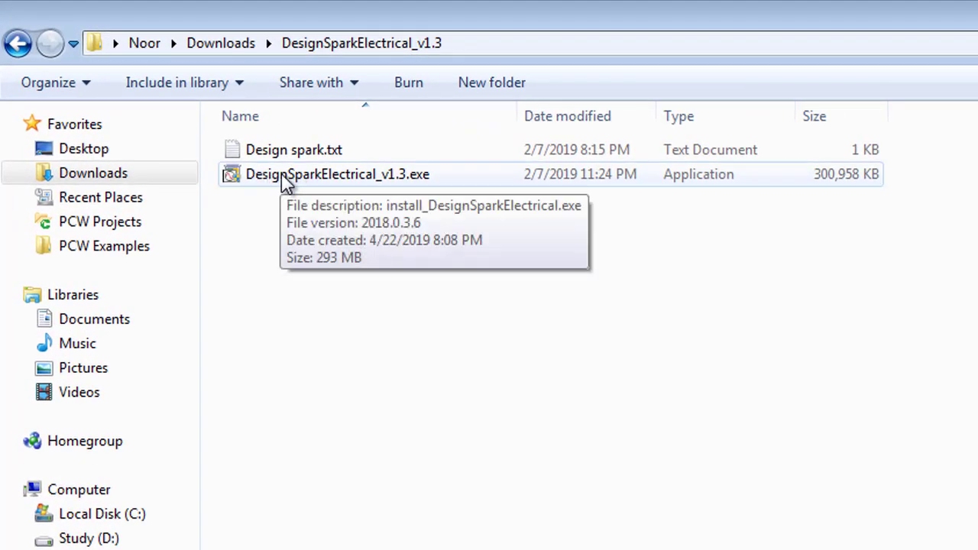
pyautogui.doubleClick(344, 177)
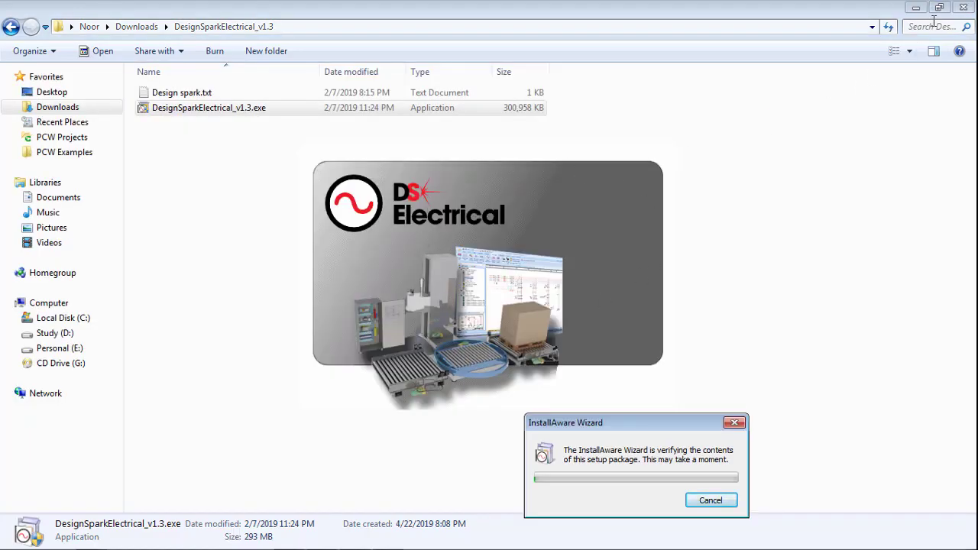
# - Minimize Explorer so the verified installer's welcome page is visible
pyautogui.click(916, 7)
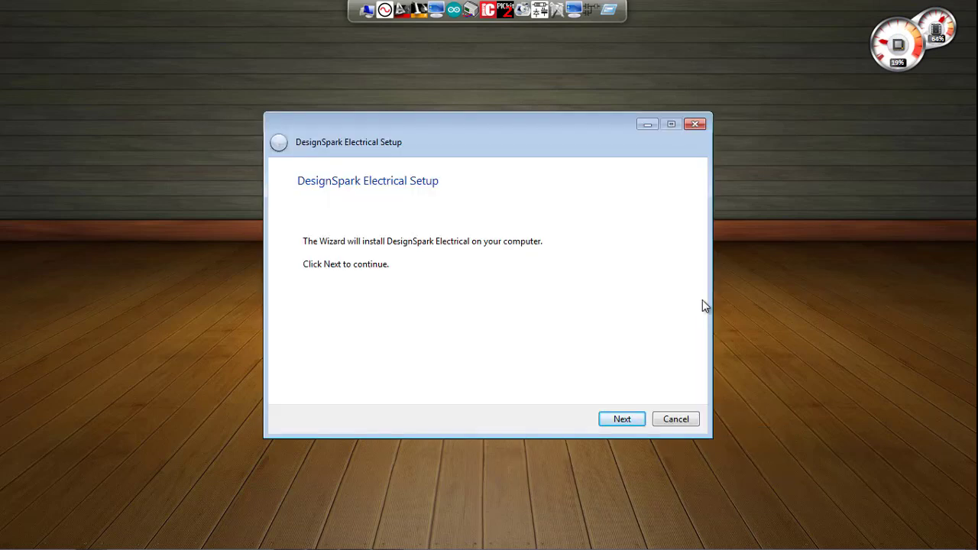
# - Install in English to C:\Program Files\DesignSpark Electrical, keeping the default data folder
pyautogui.click(622, 420)
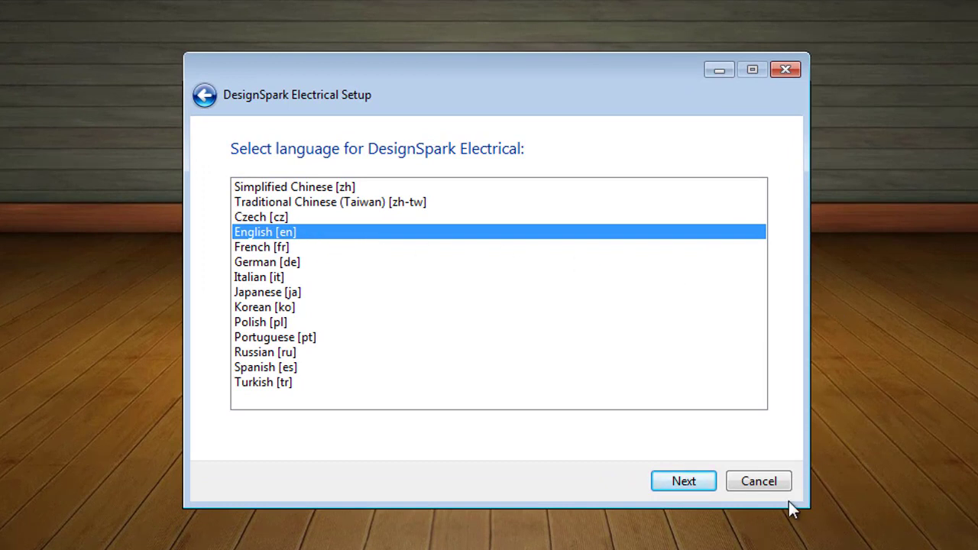
pyautogui.click(670, 480)
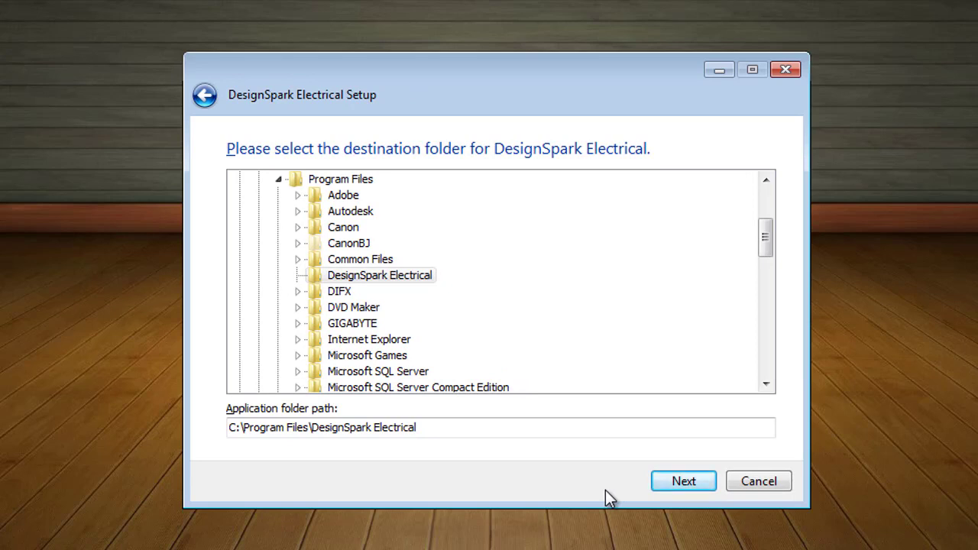
pyautogui.click(667, 482)
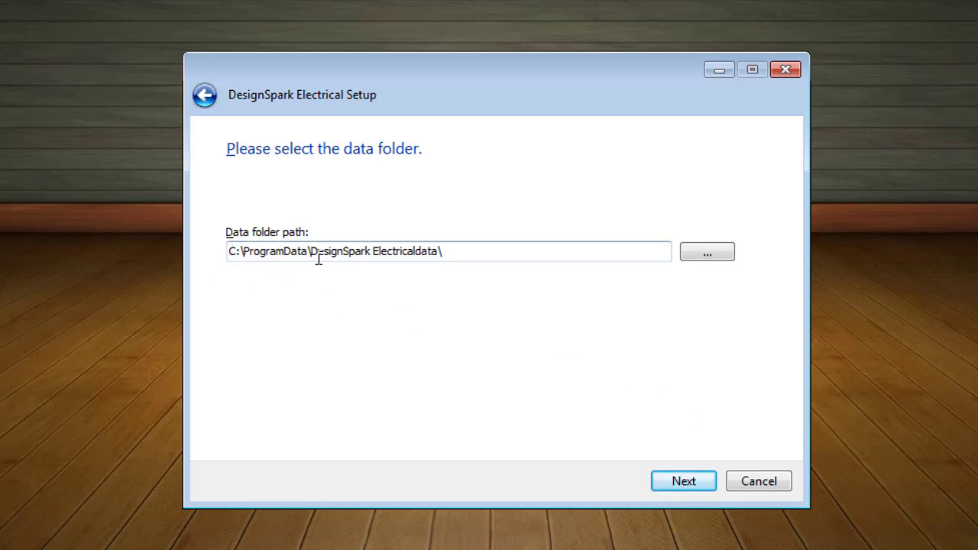
pyautogui.click(683, 481)
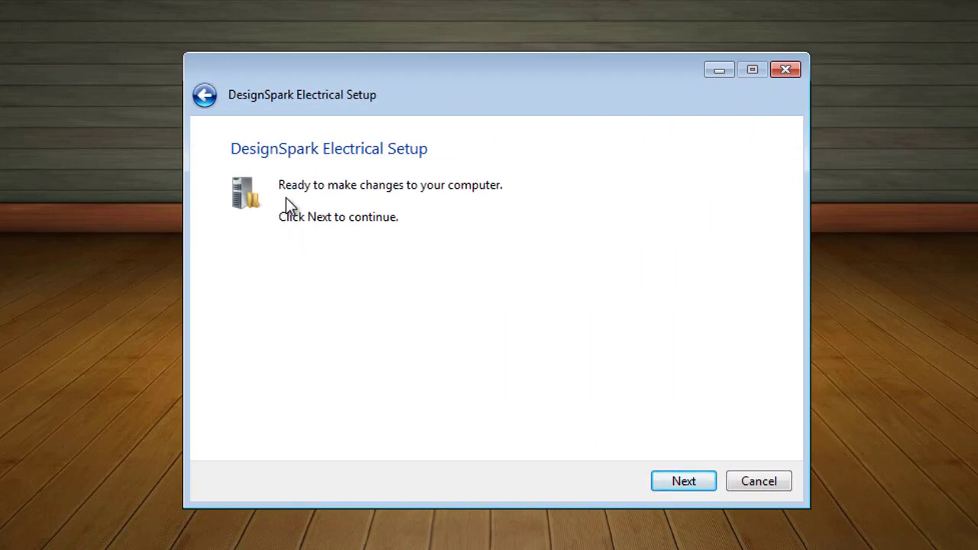
pyautogui.click(686, 486)
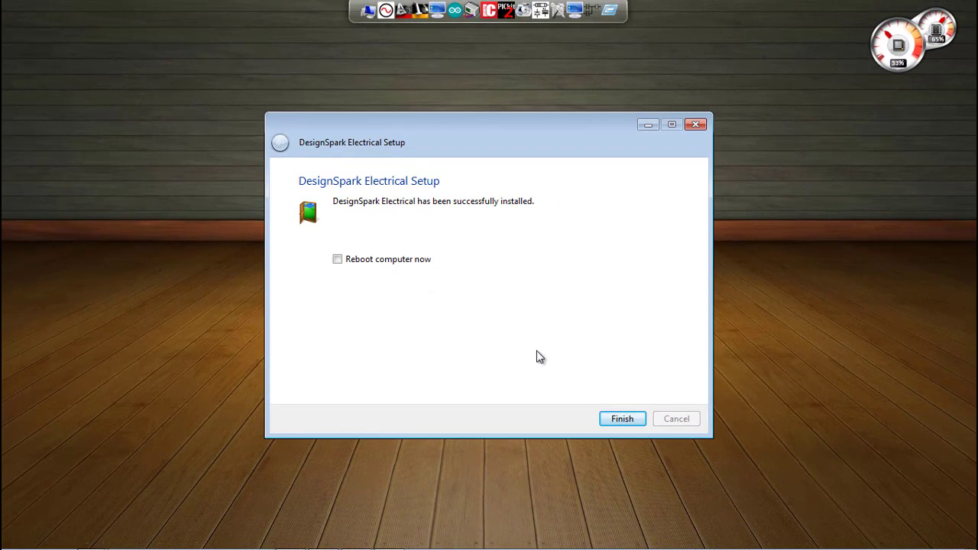
# - Close the setup wizard and launch DesignSpark Electrical from Start > All Programs
pyautogui.click(606, 425)
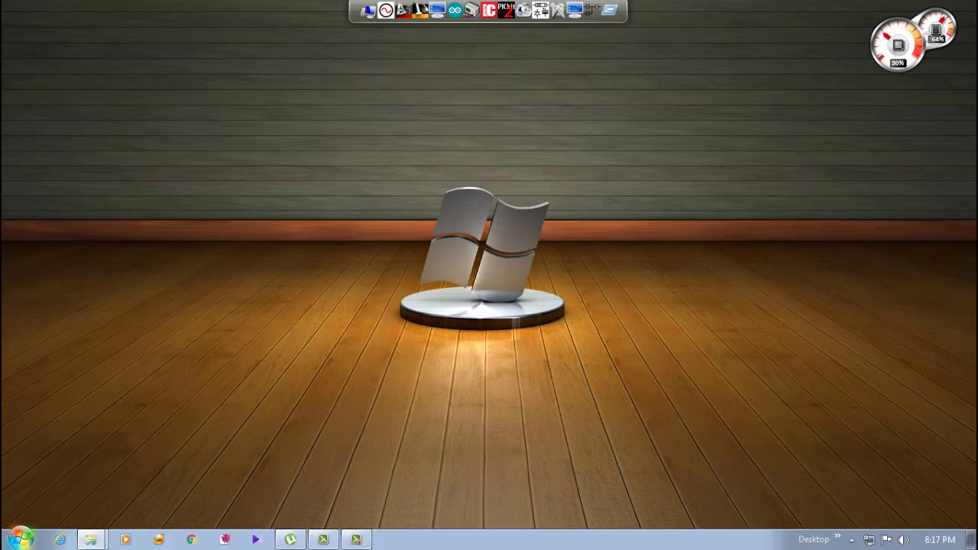
pyautogui.click(21, 539)
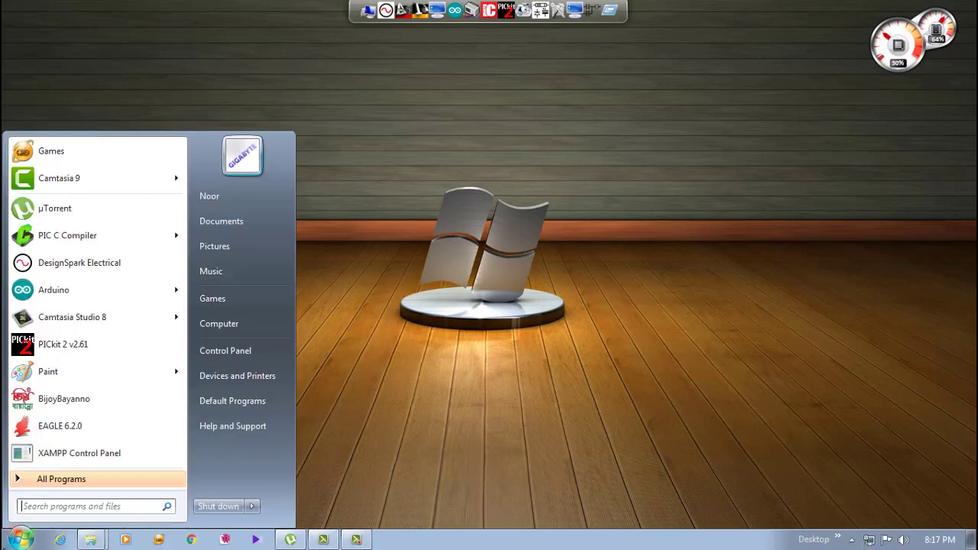
pyautogui.click(101, 483)
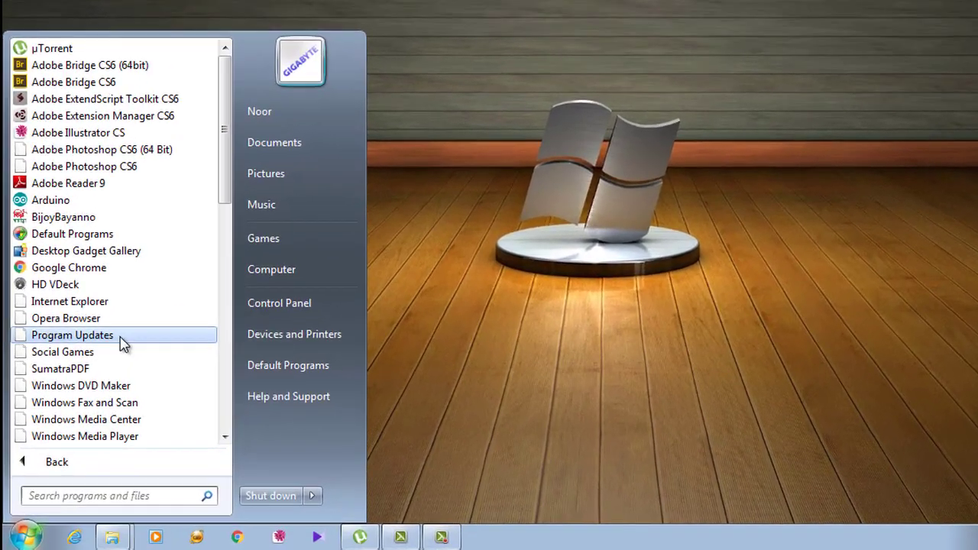
pyautogui.scroll(-2, 127, 336)
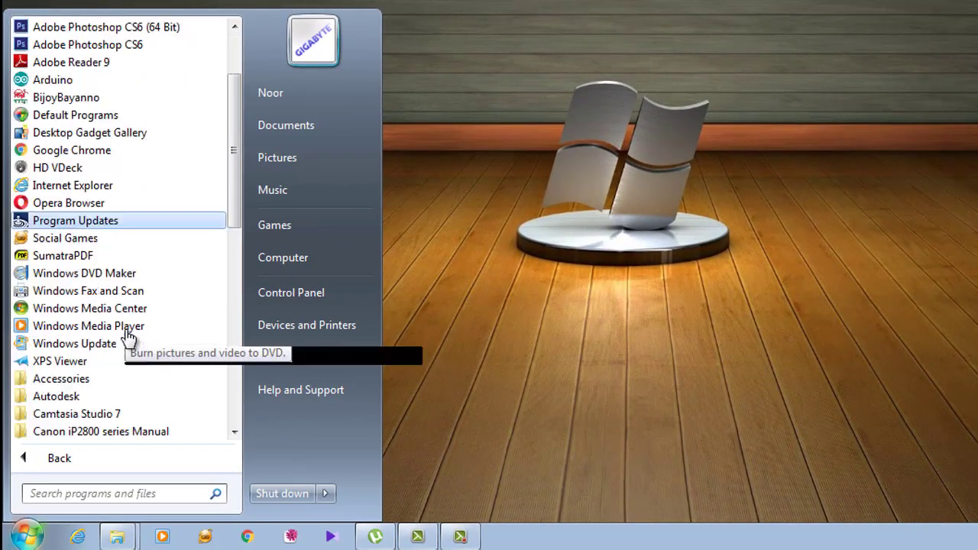
pyautogui.scroll(-1, 125, 343)
pyautogui.scroll(-2, 122, 352)
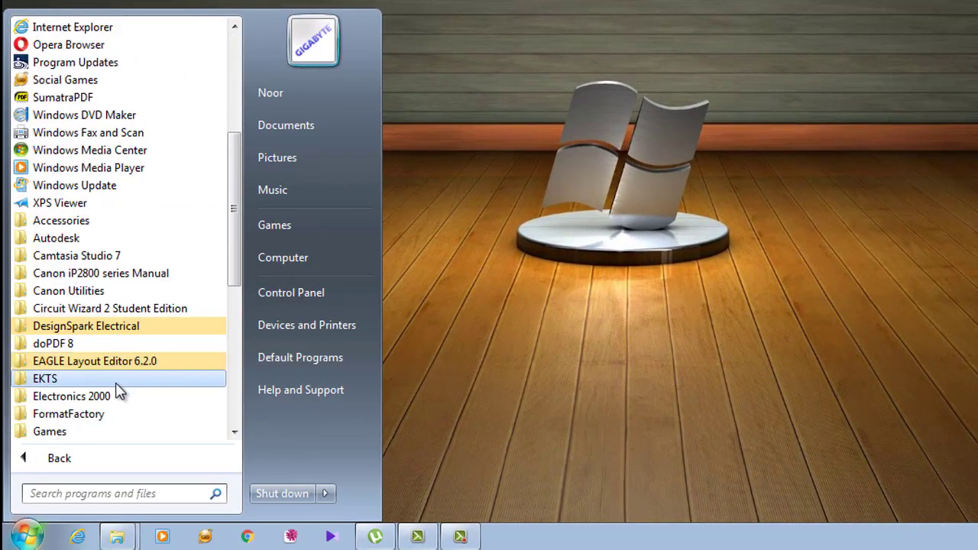
pyautogui.click(53, 328)
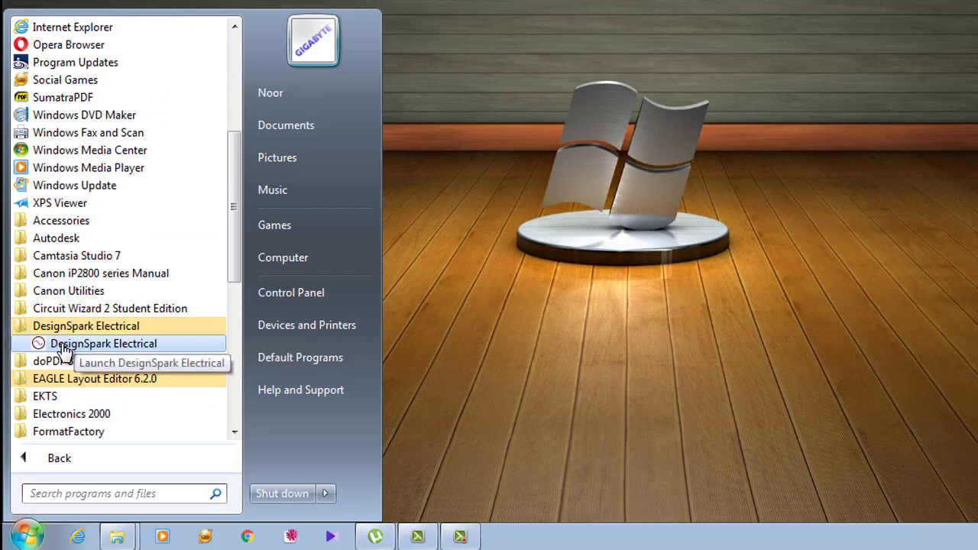
pyautogui.click(67, 345)
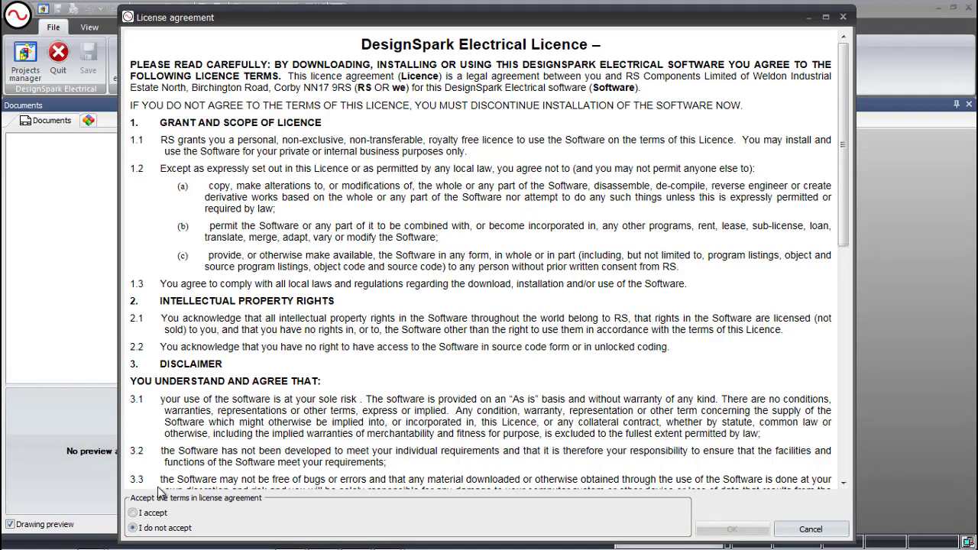
# - Select 'I accept' in the License agreement dialog and confirm with OK
pyautogui.click(134, 514)
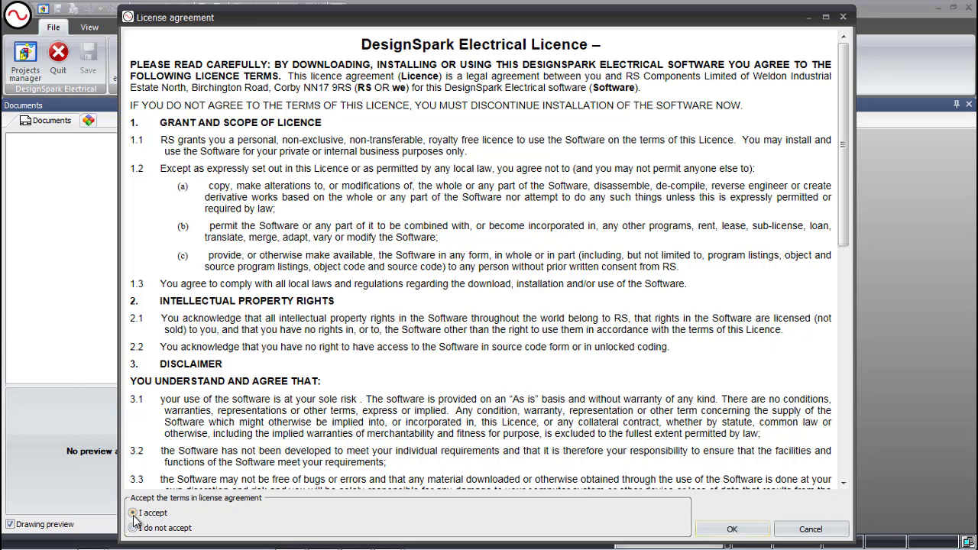
pyautogui.click(731, 531)
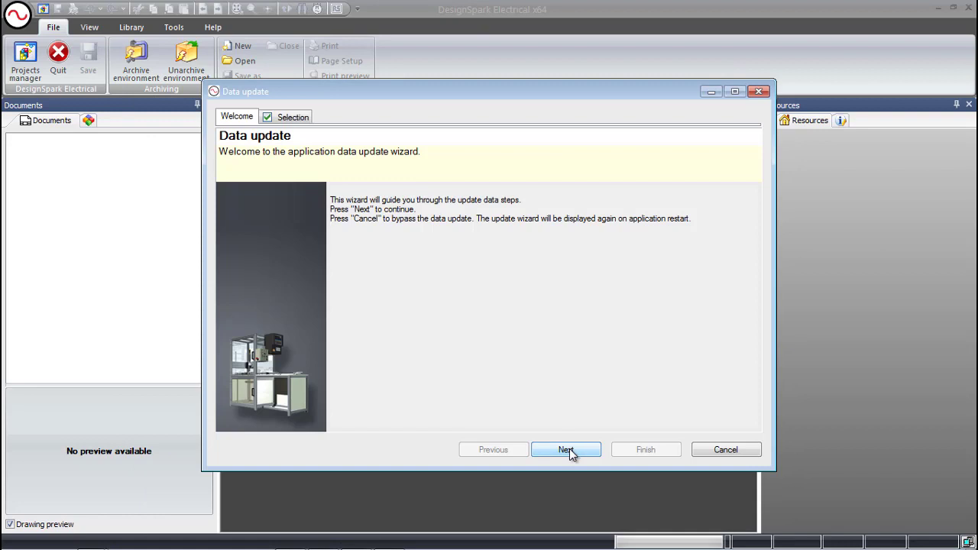
# - Keep all data types checked and advance through symbols, parts, configurations, palettes and ERP data to the summary
pyautogui.click(570, 449)
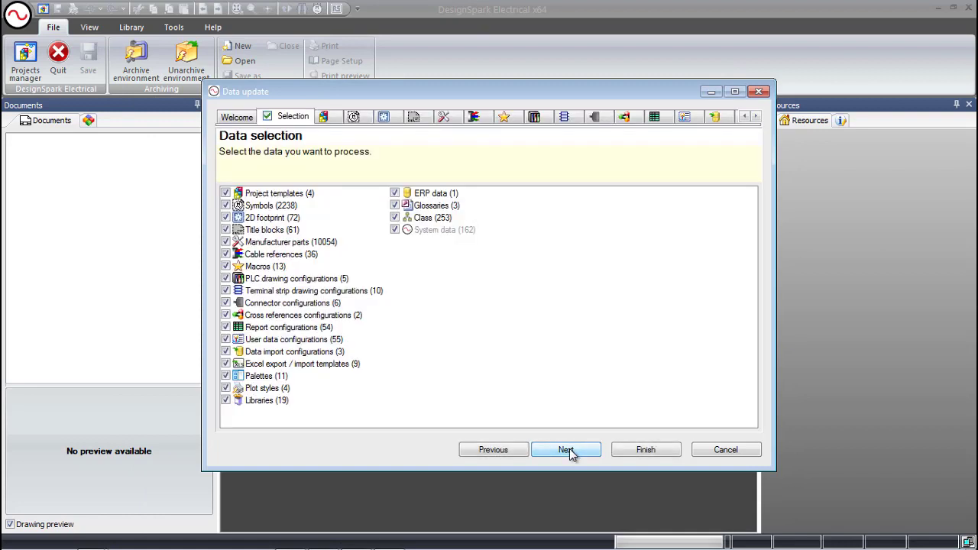
pyautogui.click(569, 449)
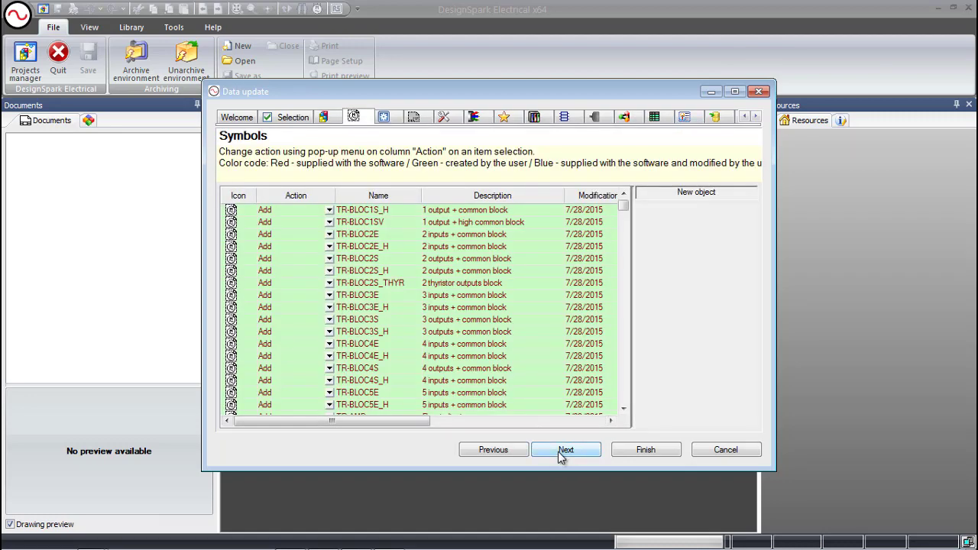
pyautogui.click(560, 451)
pyautogui.click(560, 451)
pyautogui.click(561, 451)
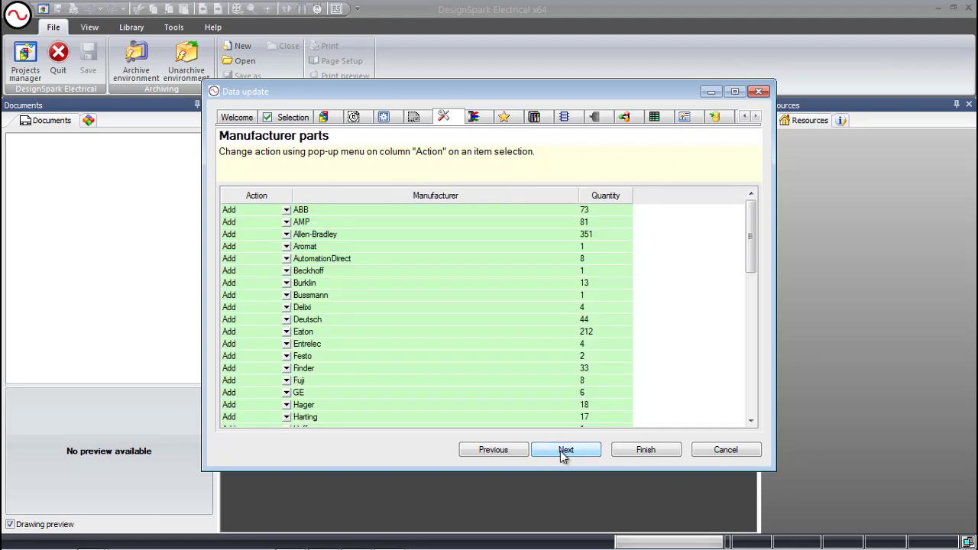
pyautogui.click(560, 451)
pyautogui.click(560, 451)
pyautogui.click(564, 450)
pyautogui.click(564, 451)
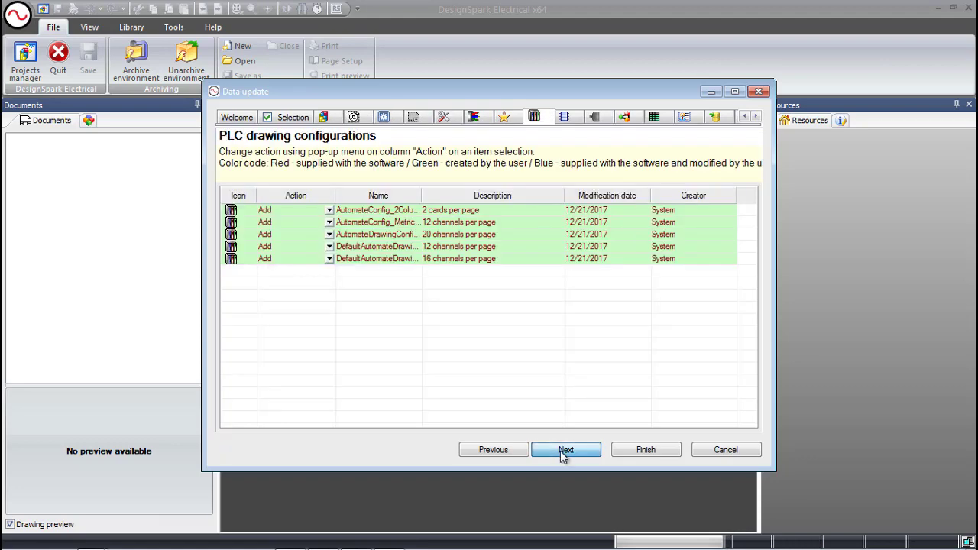
pyautogui.click(564, 451)
pyautogui.click(562, 451)
pyautogui.click(562, 451)
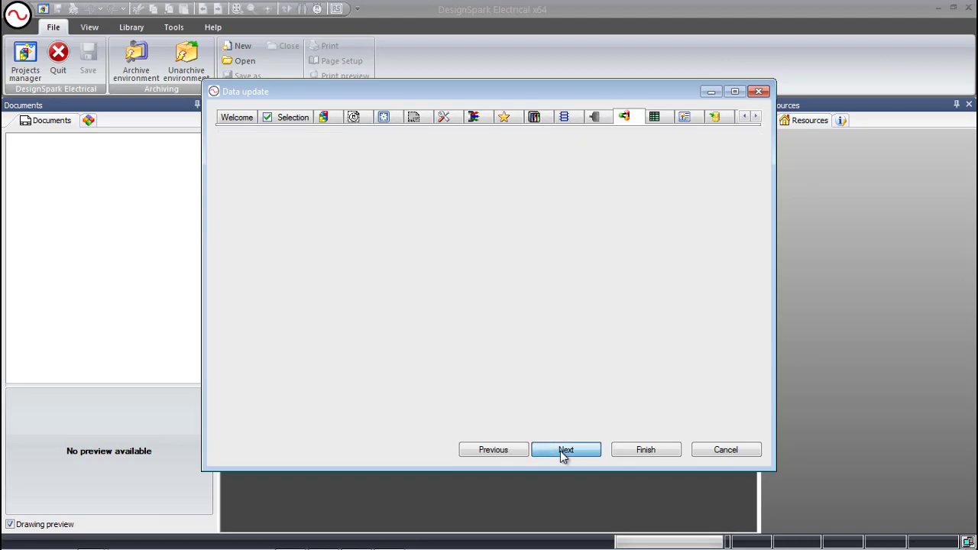
pyautogui.click(562, 451)
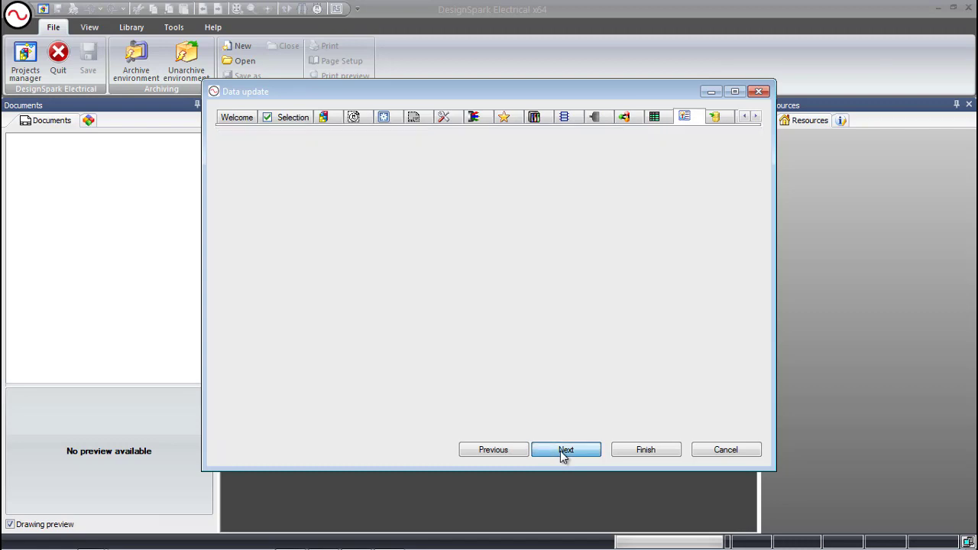
pyautogui.click(562, 451)
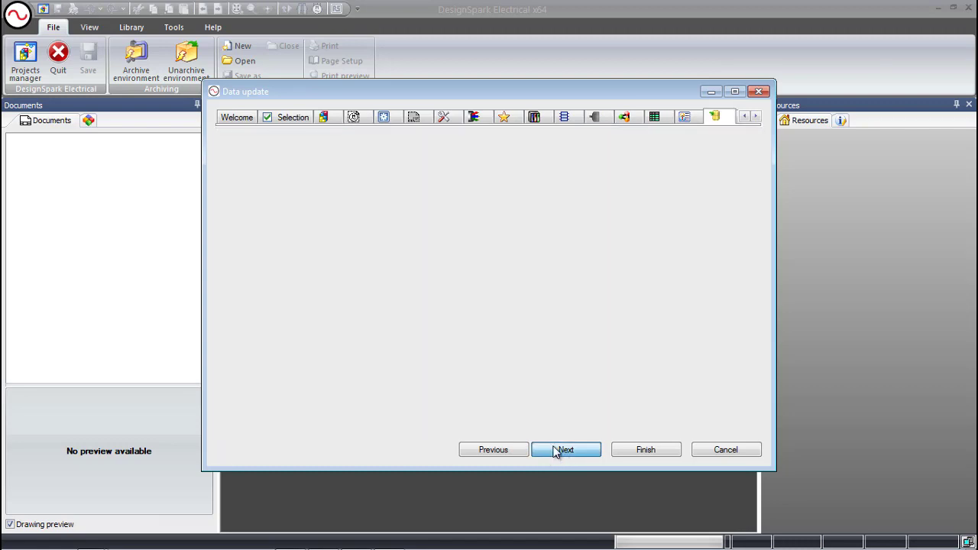
pyautogui.click(557, 452)
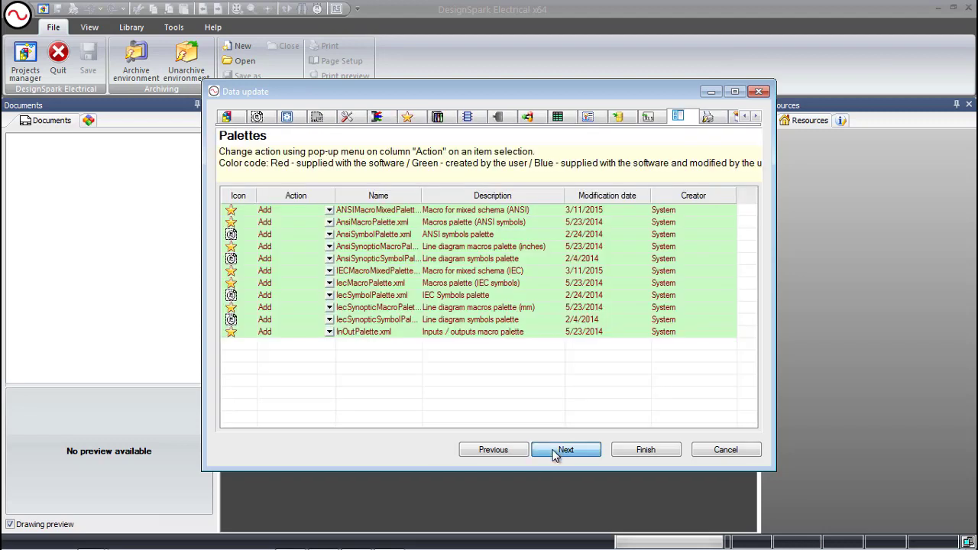
pyautogui.click(556, 453)
pyautogui.click(556, 452)
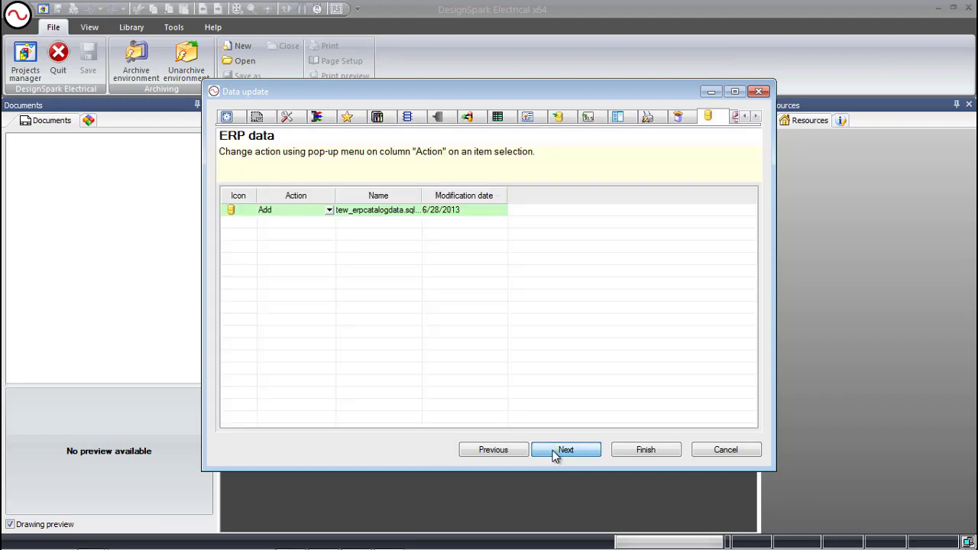
pyautogui.click(556, 453)
pyautogui.click(555, 453)
pyautogui.click(555, 453)
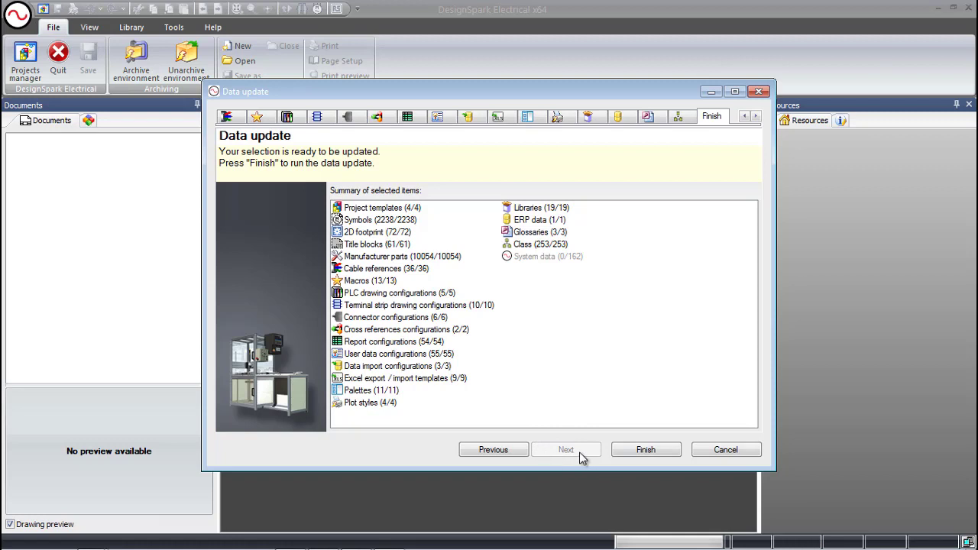
# - Run the library data update and close the finished update report
pyautogui.click(647, 451)
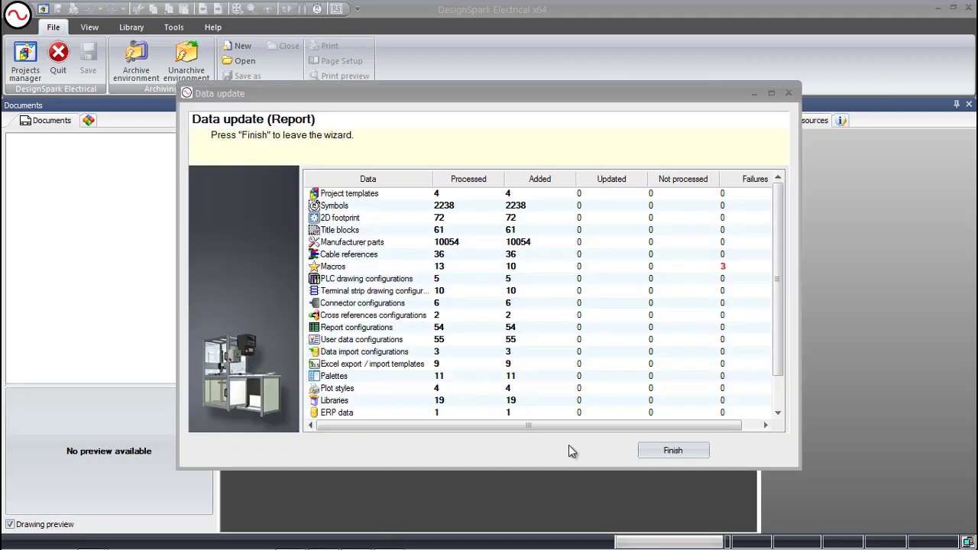
pyautogui.click(677, 453)
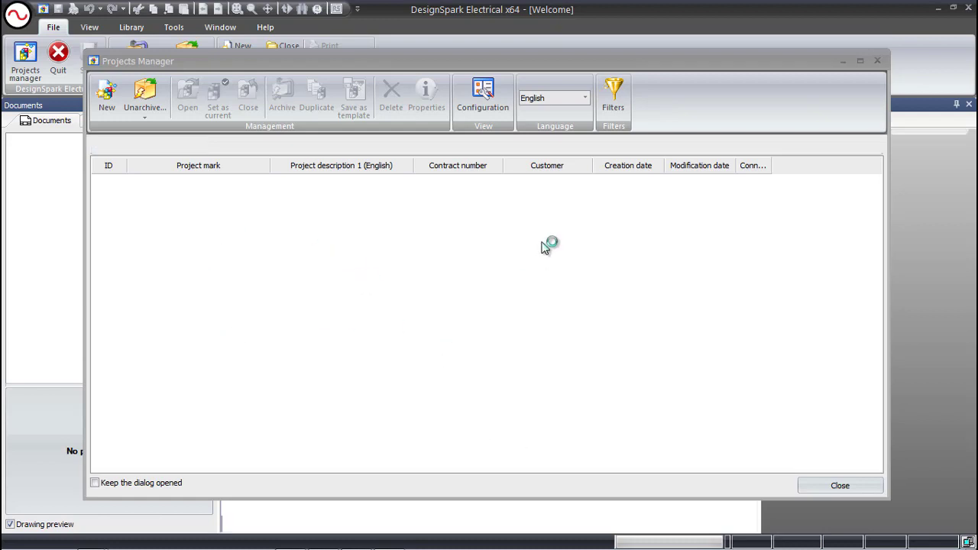
# - Close the Projects Manager and start a new project from the ANSI template
pyautogui.click(847, 488)
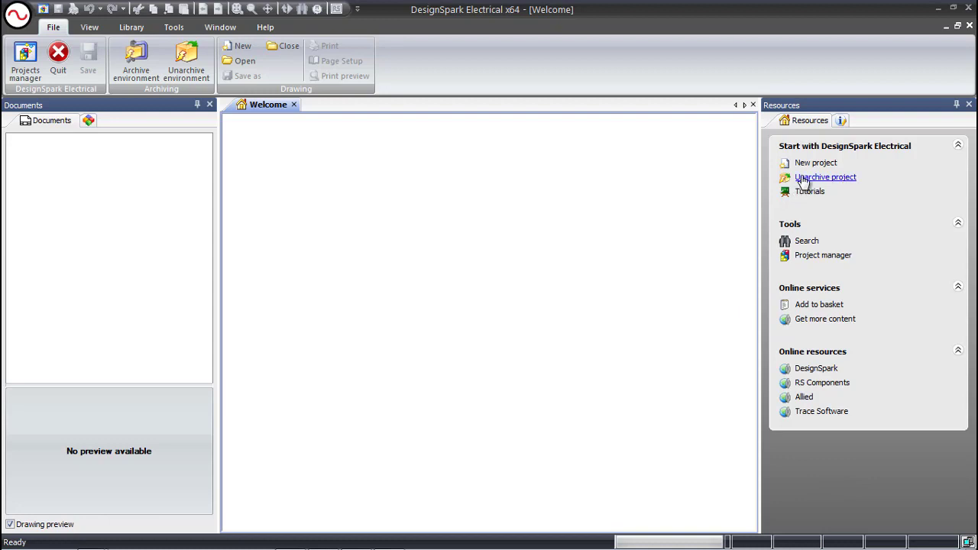
pyautogui.click(799, 162)
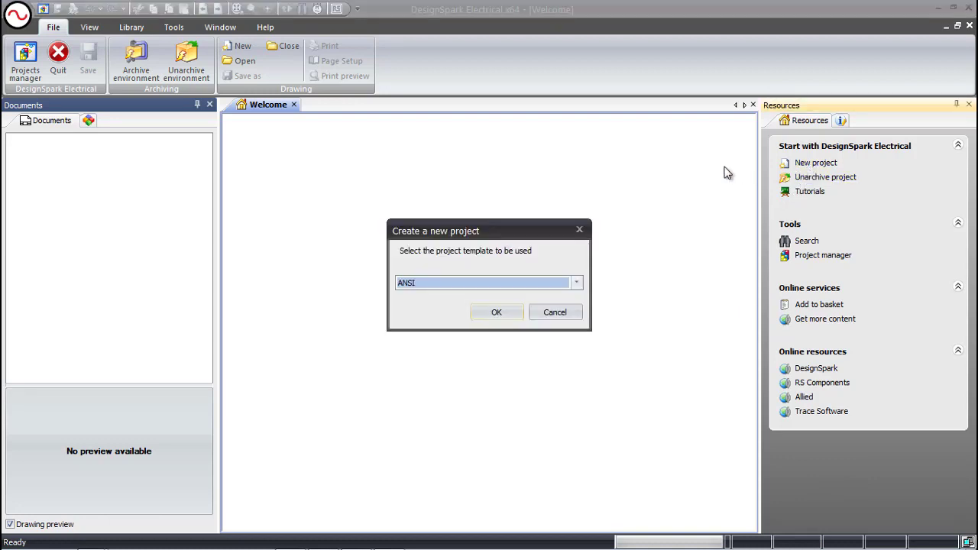
pyautogui.click(497, 315)
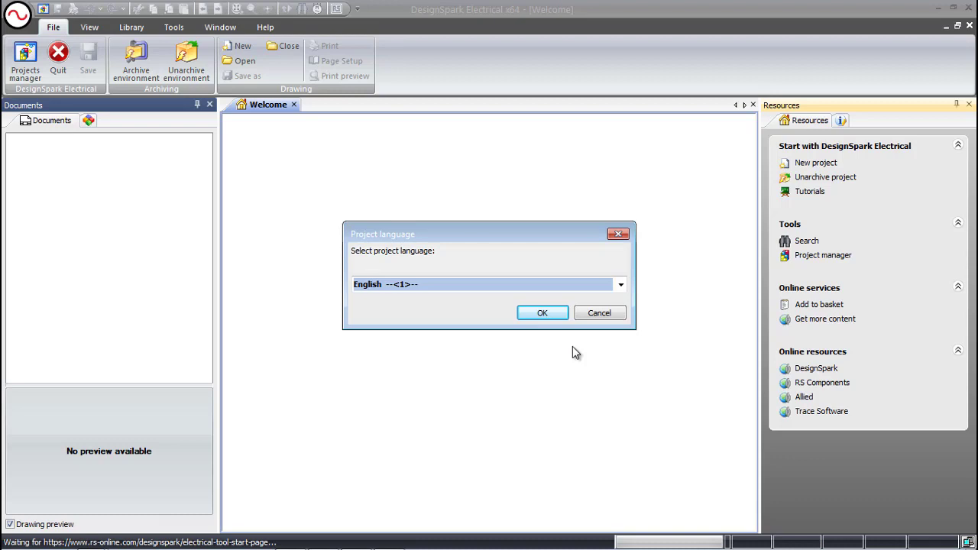
# - Confirm English as the project language and accept the ANSI_1 project properties
pyautogui.click(538, 311)
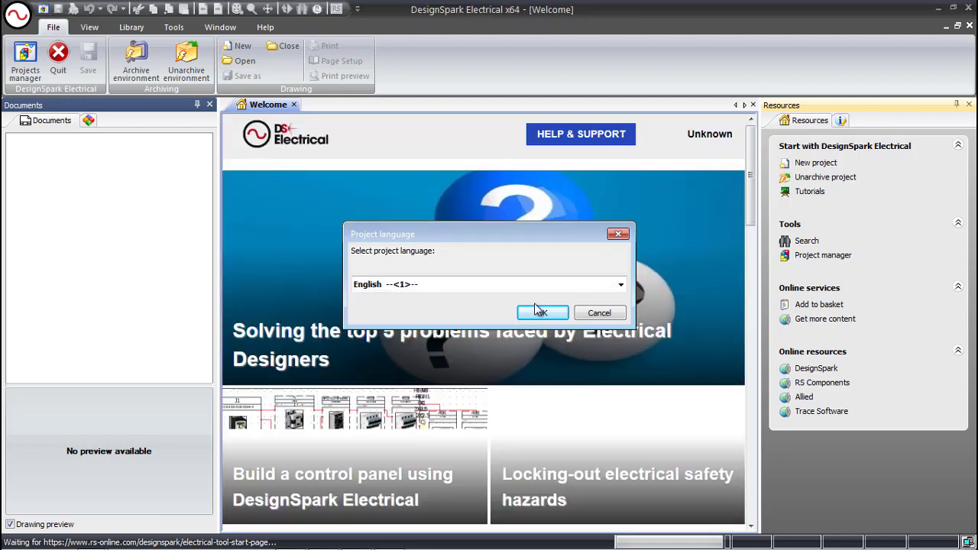
pyautogui.click(537, 310)
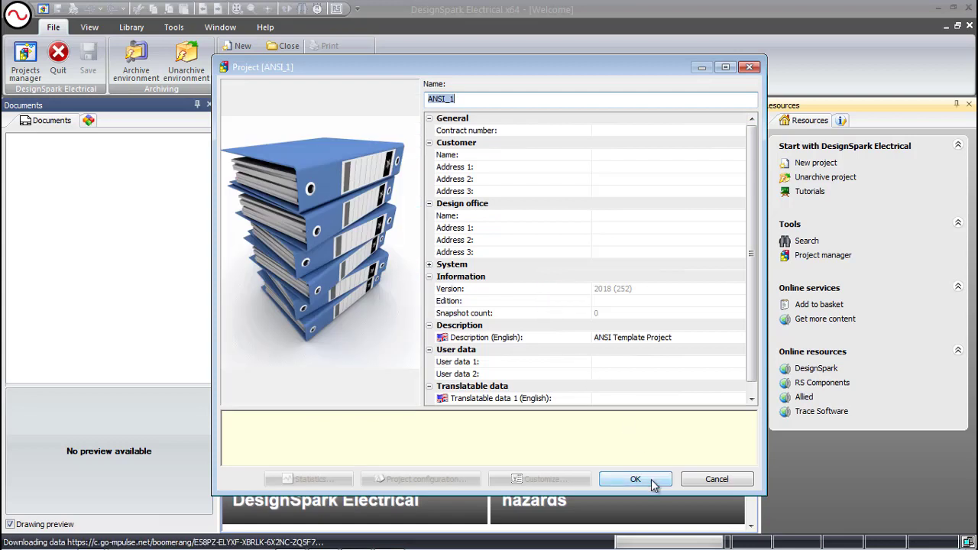
pyautogui.click(652, 483)
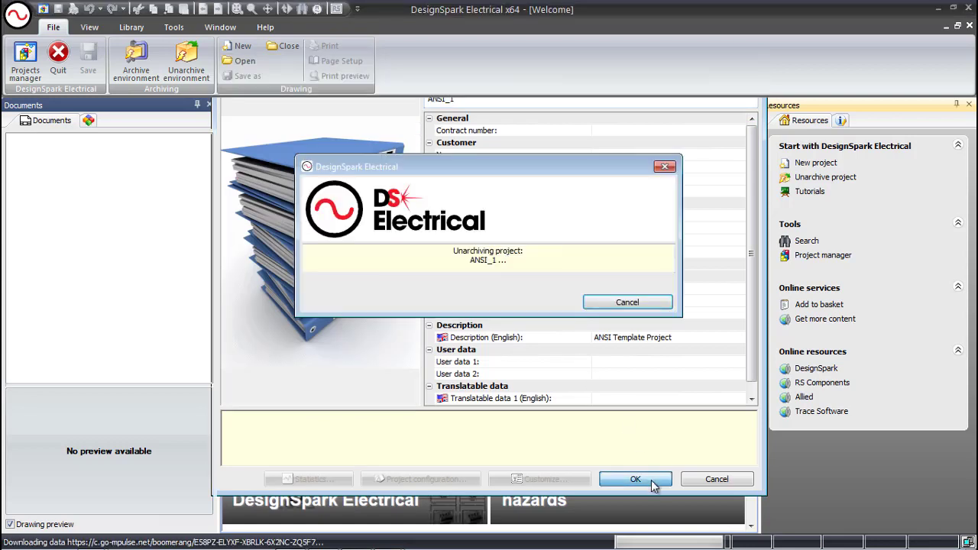